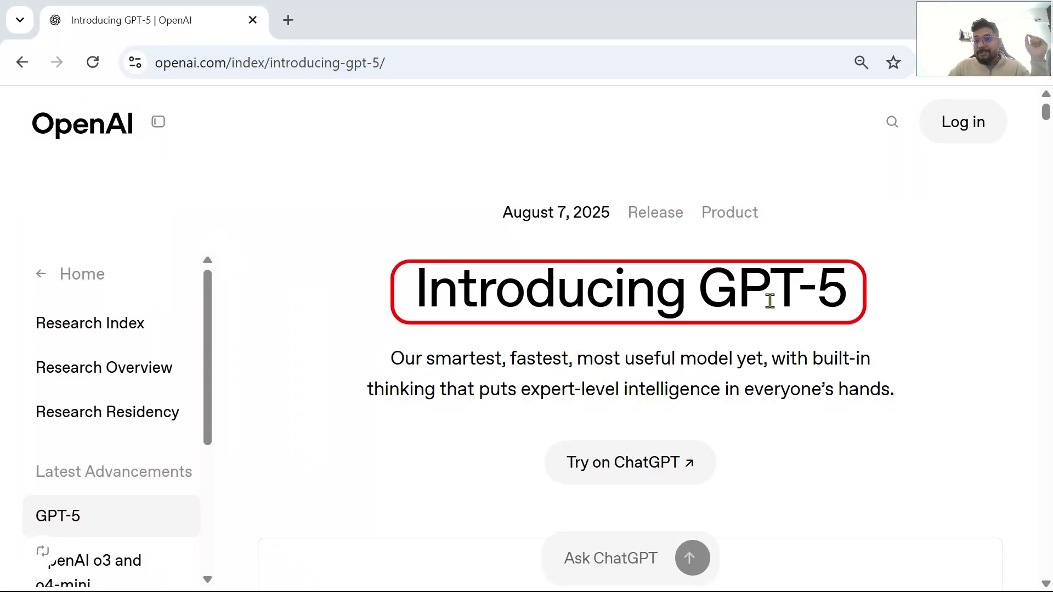
Look over the header of the Introducing GPT-5 article, including its release date, and pause the intro animation
{"action": "left_click_drag", "start_coordinate": [624, 212], "coordinate": [500, 212]}
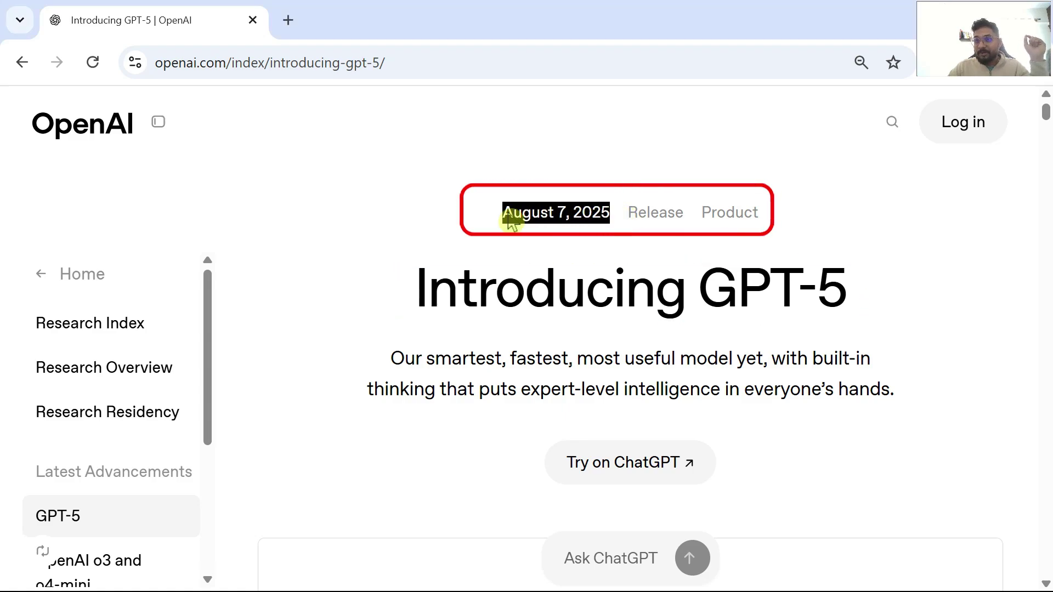
{"action": "scroll", "coordinate": [950, 310], "scroll_direction": "down", "scroll_amount": 6}
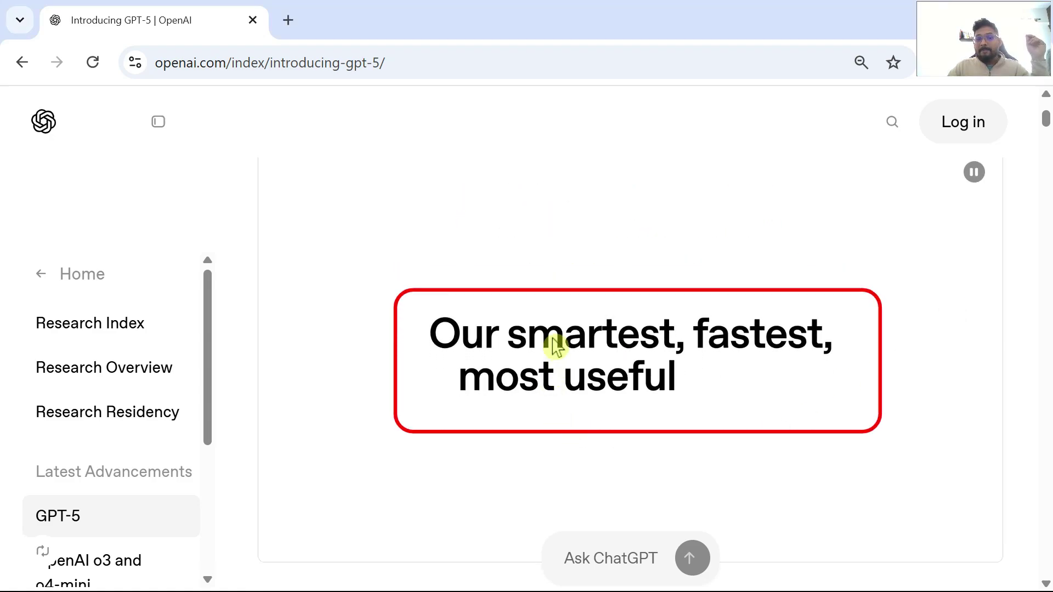
{"action": "left_click", "coordinate": [976, 174]}
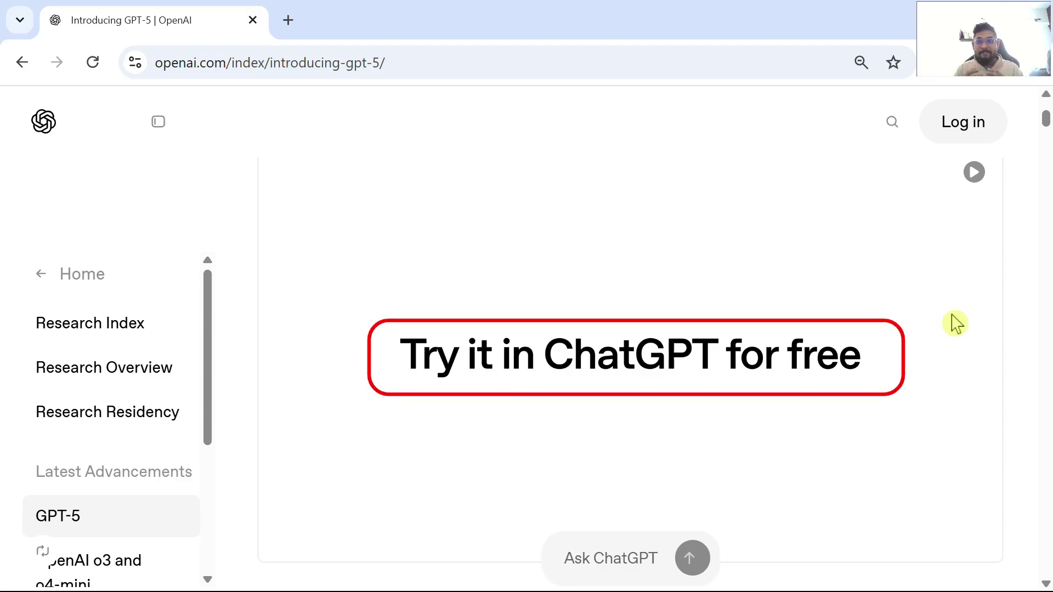
Find "free" in the article and read which user groups get GPT-5 under Availability and access
{"action": "key", "text": "ctrl+f"}
{"action": "type", "text": "free"}
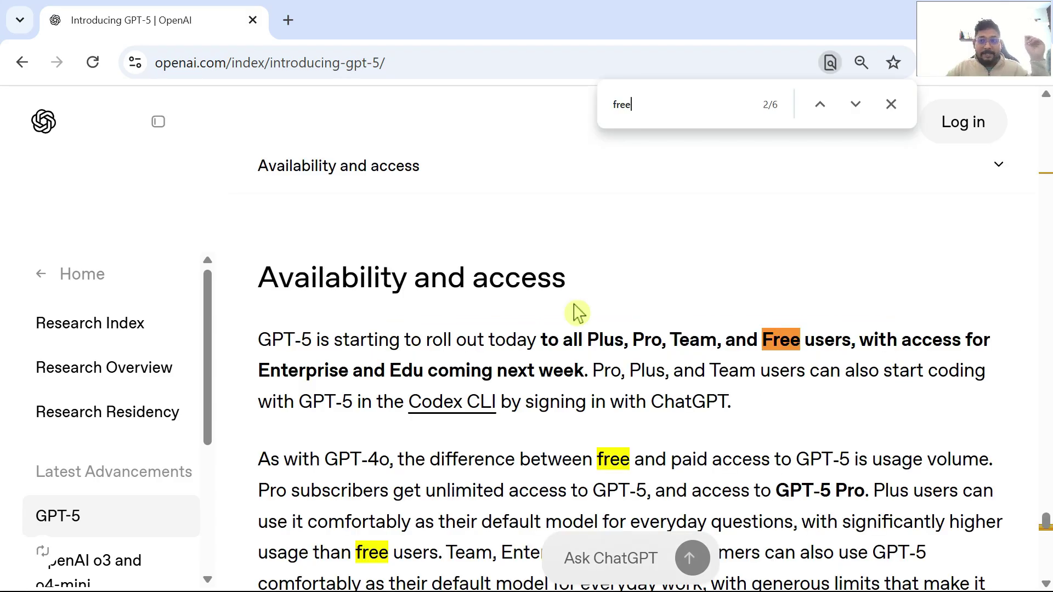
{"action": "left_click_drag", "start_coordinate": [271, 342], "coordinate": [855, 344]}
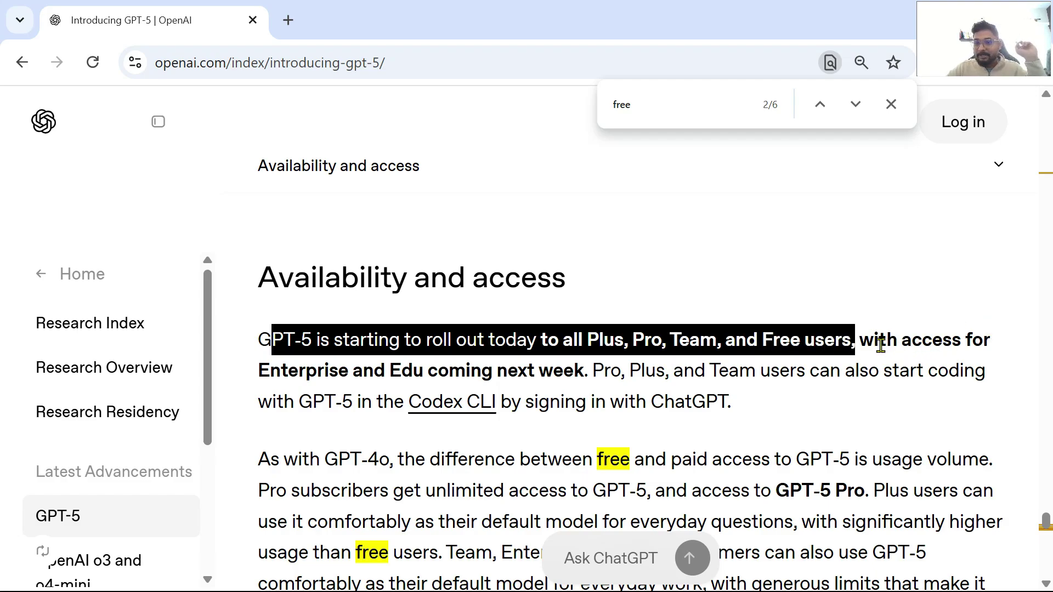
{"action": "left_click_drag", "start_coordinate": [879, 344], "coordinate": [573, 374]}
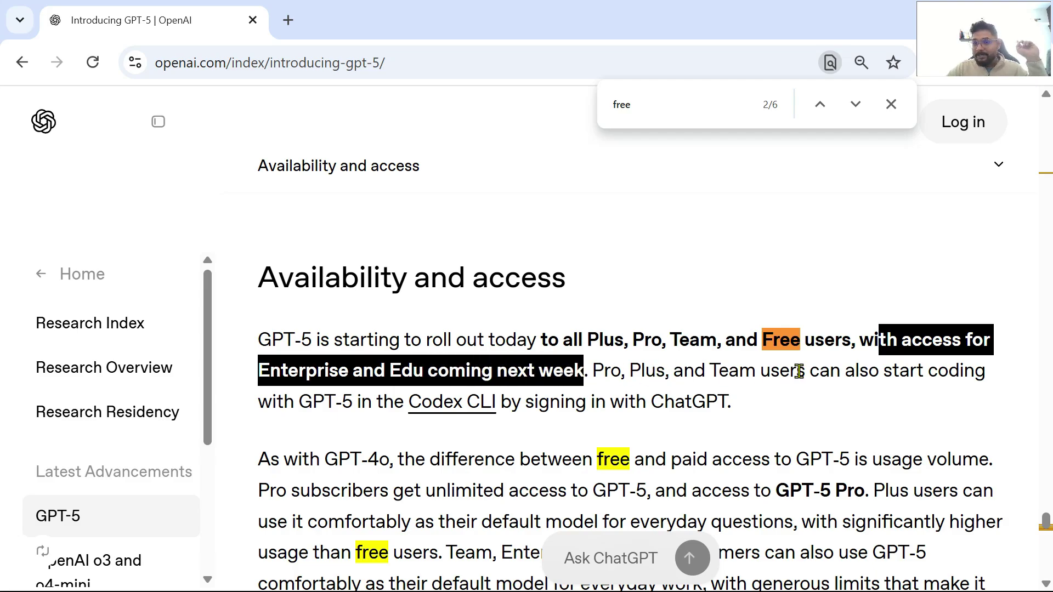
{"action": "left_click_drag", "start_coordinate": [799, 372], "coordinate": [373, 397]}
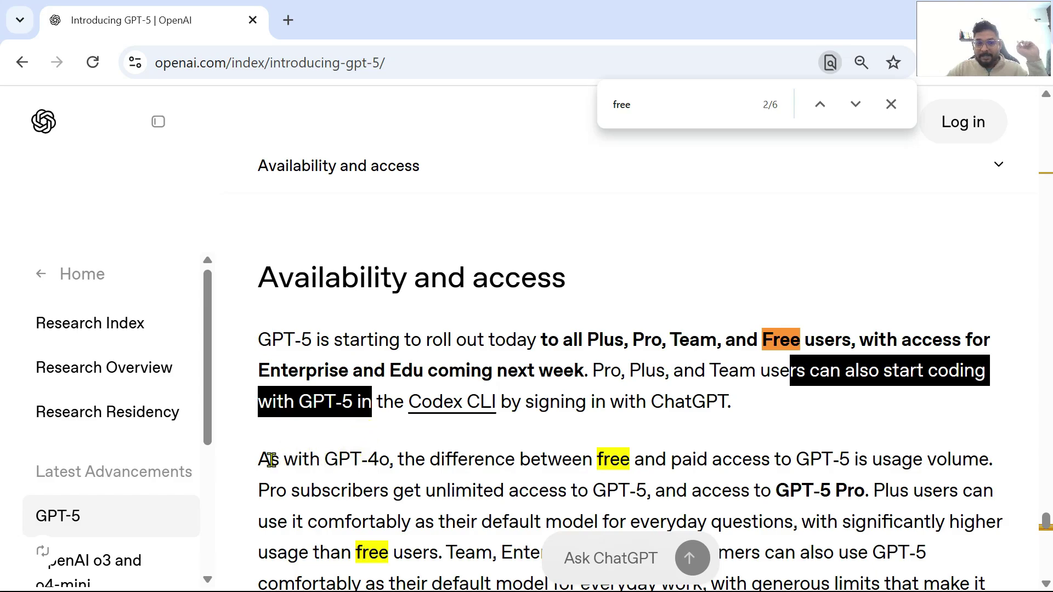
{"action": "left_click_drag", "start_coordinate": [259, 458], "coordinate": [875, 475]}
{"action": "scroll", "coordinate": [974, 406], "scroll_direction": "down", "scroll_amount": 2}
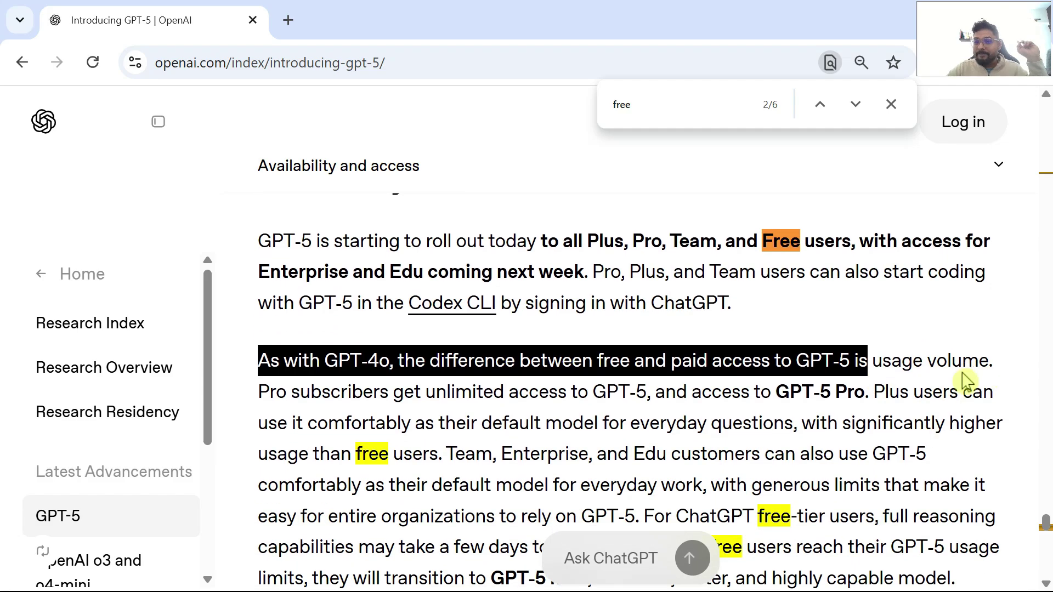
Read how GPT-5 usage differs between Pro, Plus and free users, including what applies once free limits are reached
{"action": "left_click", "coordinate": [885, 366]}
{"action": "left_click_drag", "start_coordinate": [864, 366], "coordinate": [1007, 377]}
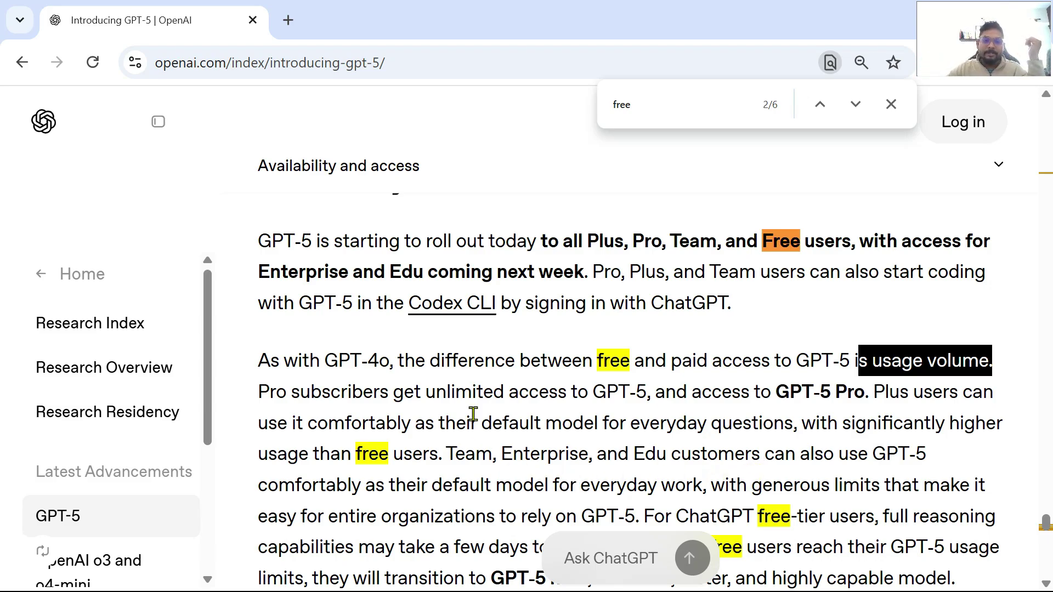
{"action": "left_click_drag", "start_coordinate": [279, 395], "coordinate": [611, 395]}
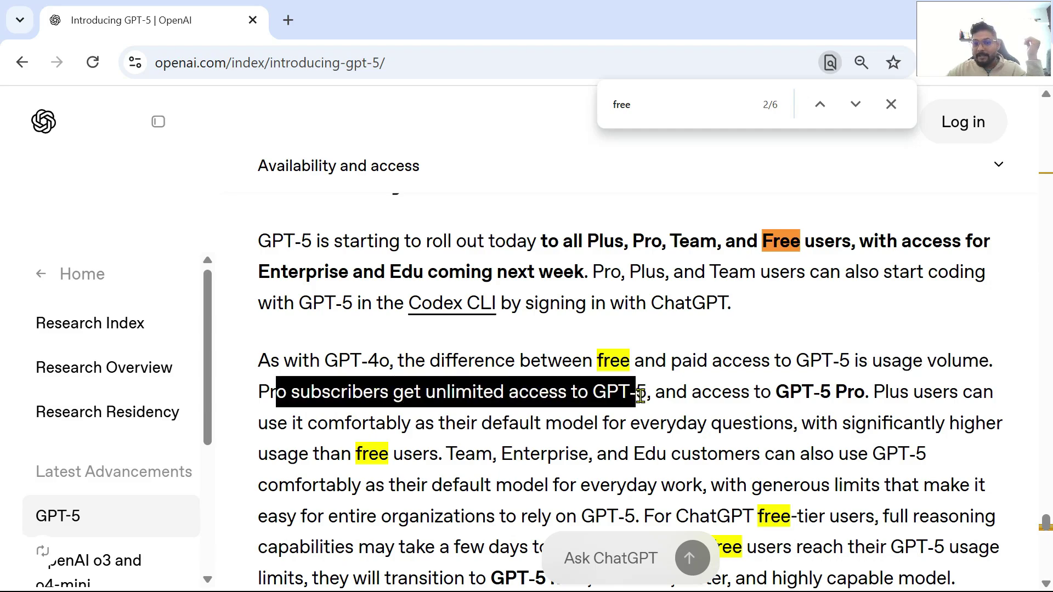
{"action": "left_click_drag", "start_coordinate": [701, 393], "coordinate": [435, 442]}
{"action": "scroll", "coordinate": [599, 464], "scroll_direction": "down", "scroll_amount": 2}
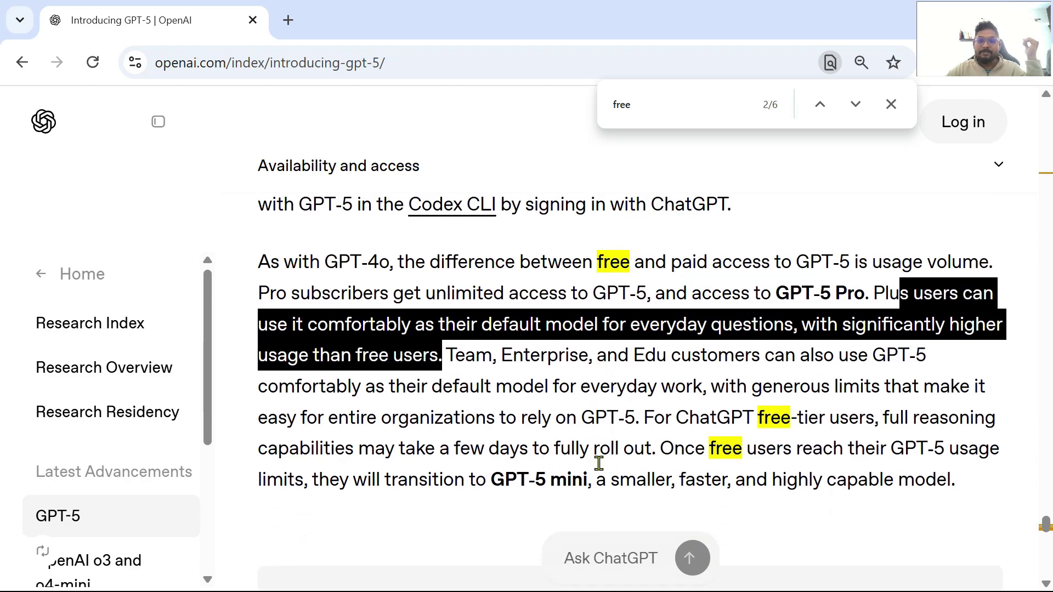
{"action": "left_click", "coordinate": [406, 367]}
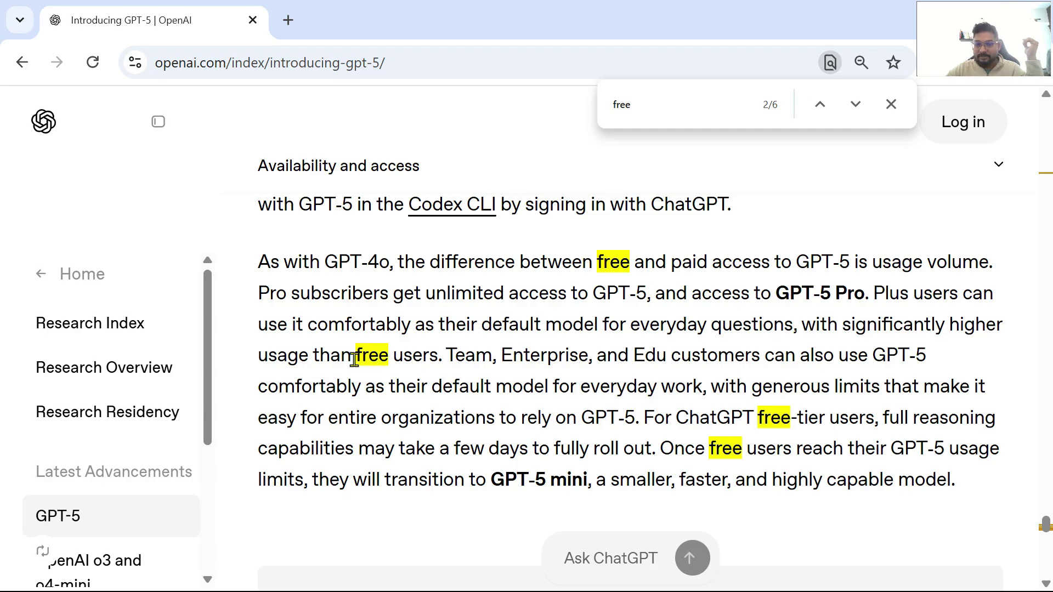
{"action": "left_click_drag", "start_coordinate": [354, 360], "coordinate": [431, 365]}
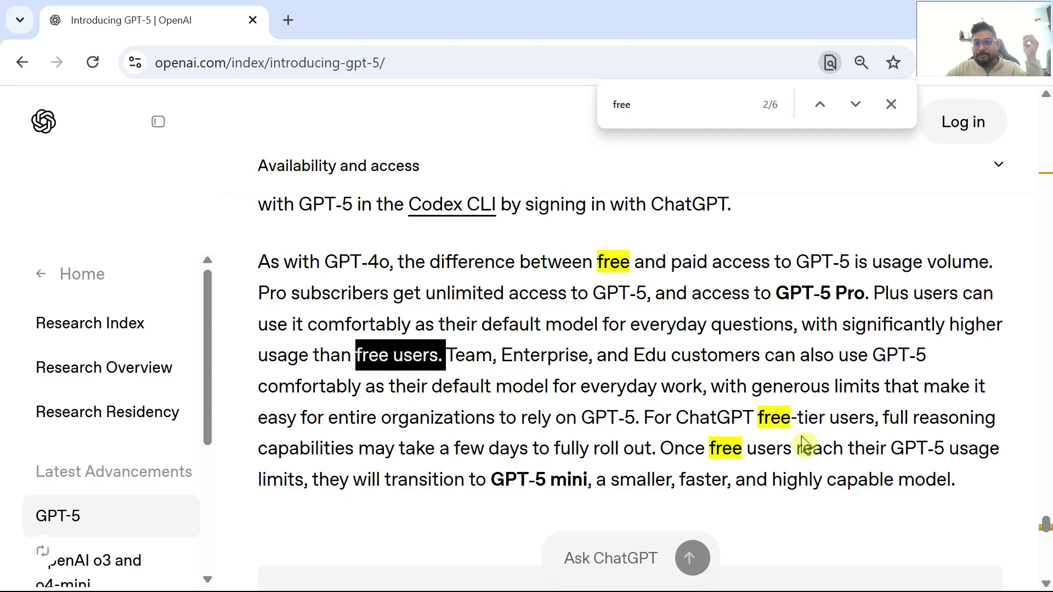
{"action": "left_click_drag", "start_coordinate": [660, 419], "coordinate": [330, 480]}
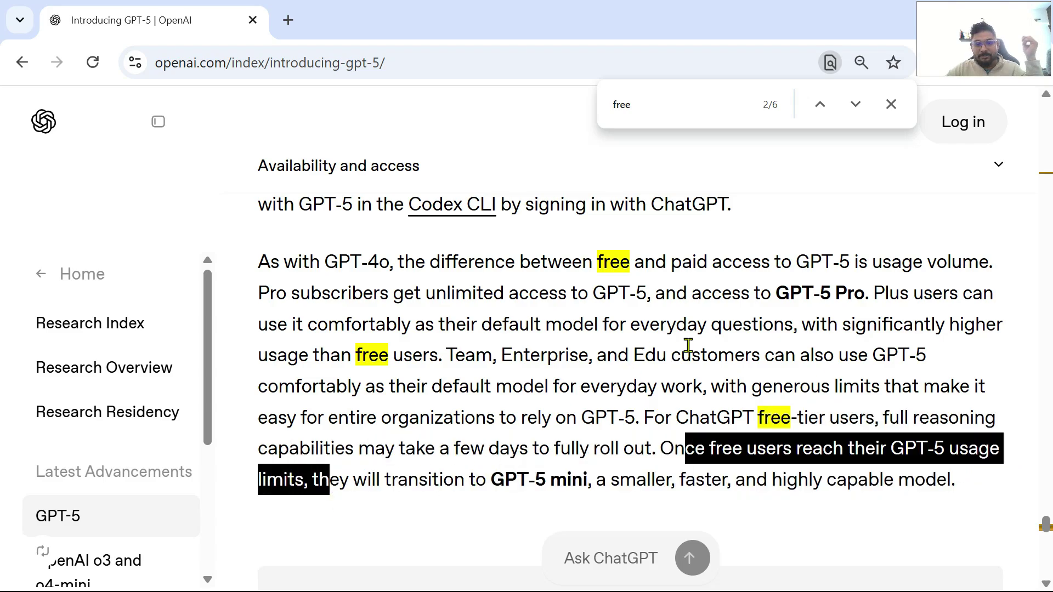
{"action": "scroll", "coordinate": [879, 345], "scroll_direction": "up", "scroll_amount": 2}
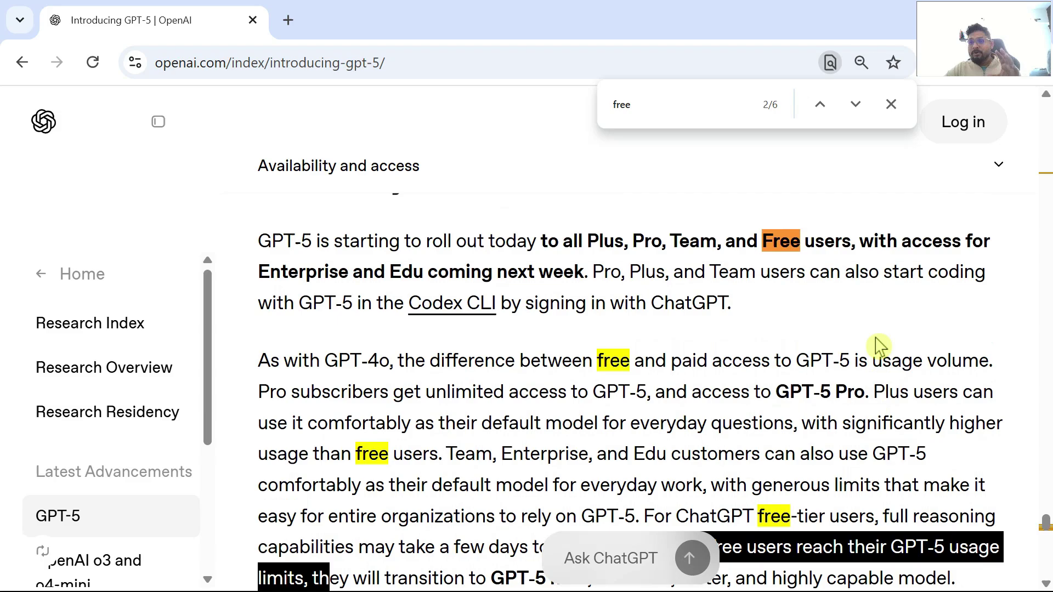
{"action": "scroll", "coordinate": [879, 345], "scroll_direction": "up", "scroll_amount": 2}
{"action": "scroll", "coordinate": [880, 345], "scroll_direction": "down", "scroll_amount": 2}
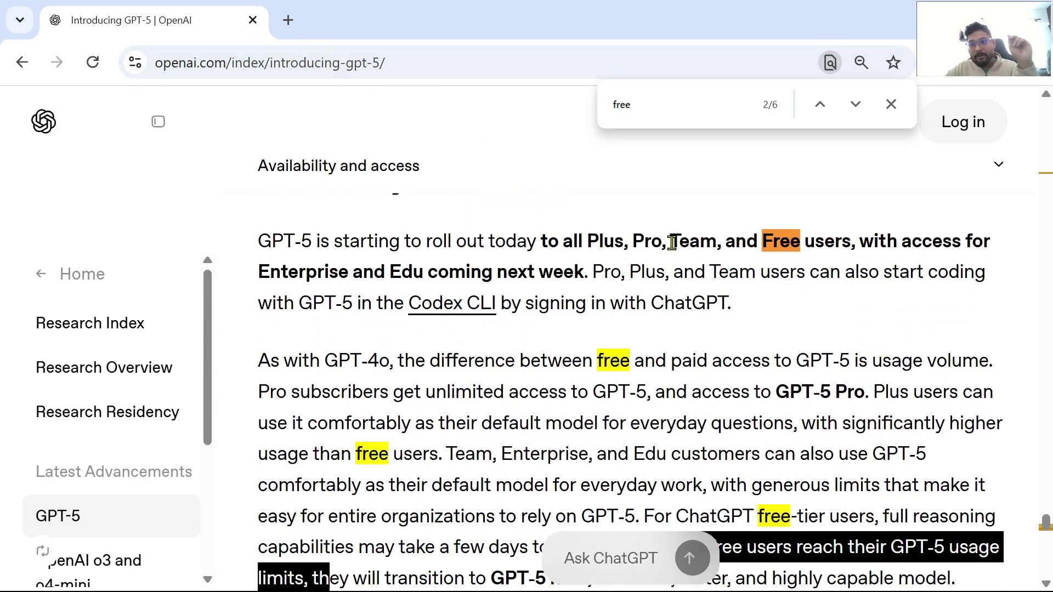
Examine the article's Coding section and its Rolling ball minigame example, down to the prompt below the game
{"action": "scroll", "coordinate": [511, 285], "scroll_direction": "up", "scroll_amount": 15}
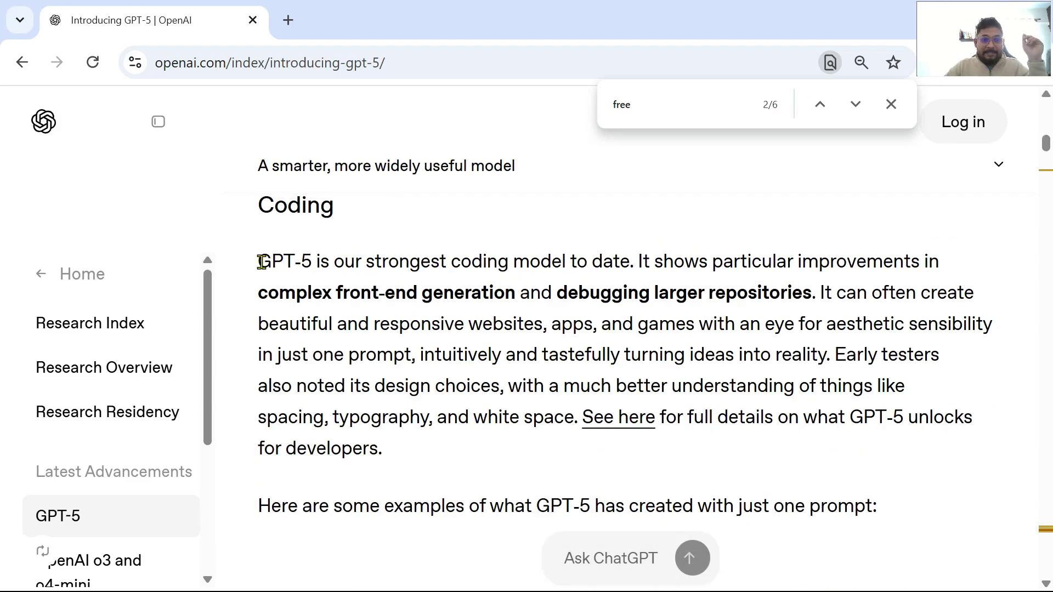
{"action": "left_click_drag", "start_coordinate": [262, 262], "coordinate": [816, 314]}
{"action": "scroll", "coordinate": [682, 411], "scroll_direction": "down", "scroll_amount": 7}
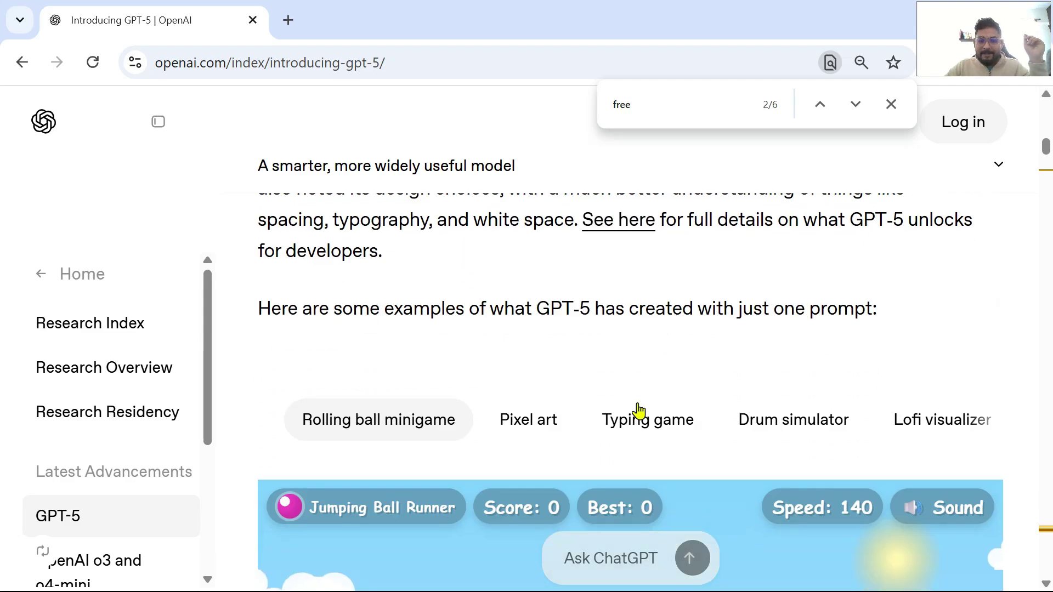
{"action": "scroll", "coordinate": [551, 380], "scroll_direction": "down", "scroll_amount": 4}
{"action": "scroll", "coordinate": [550, 381], "scroll_direction": "down", "scroll_amount": 2}
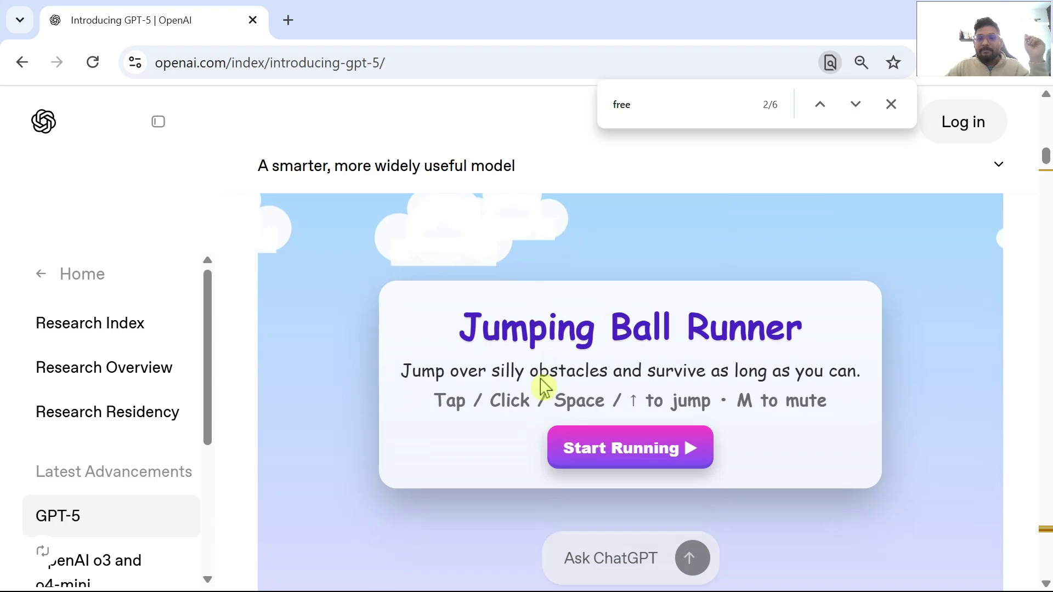
{"action": "scroll", "coordinate": [573, 353], "scroll_direction": "down", "scroll_amount": 5}
{"action": "scroll", "coordinate": [571, 349], "scroll_direction": "down", "scroll_amount": 5}
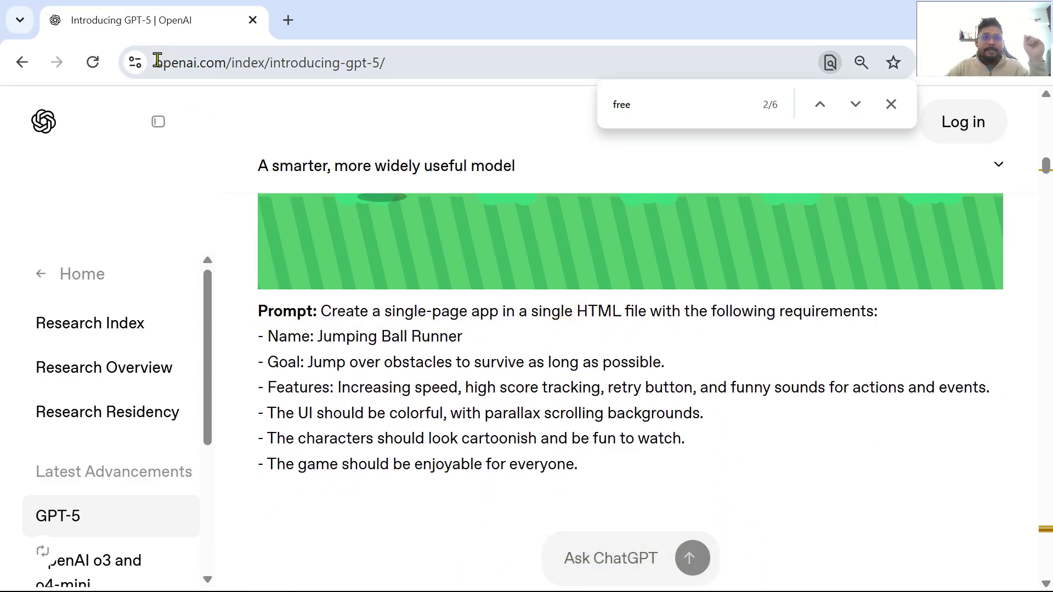
Read the Jumping Ball Runner prompt's requirements line by line, from the single HTML file to enjoyable gameplay, comparing them with the game preview
{"action": "left_click_drag", "start_coordinate": [158, 61], "coordinate": [399, 68]}
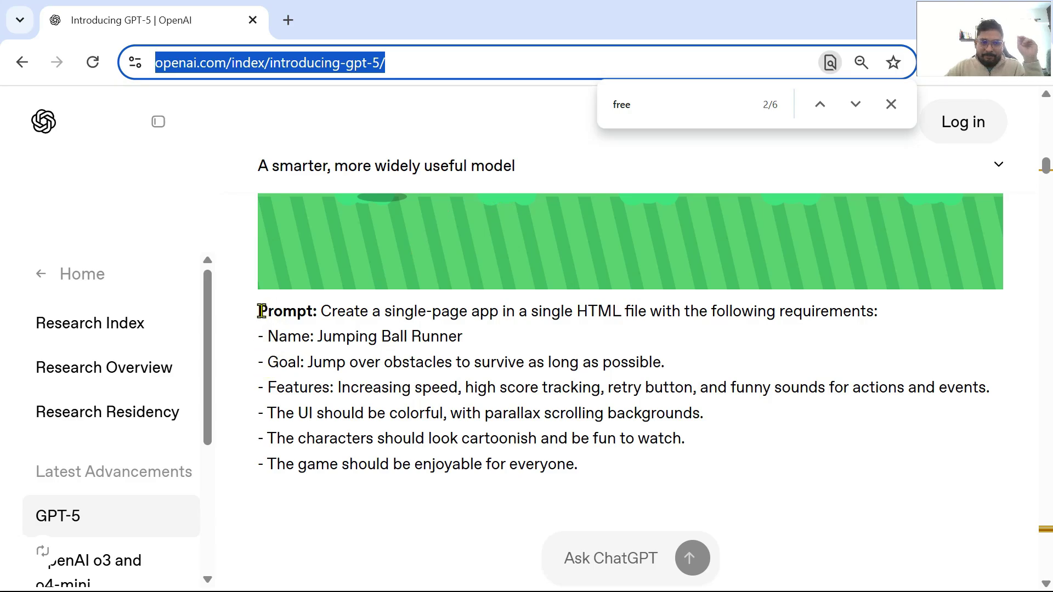
{"action": "left_click_drag", "start_coordinate": [262, 311], "coordinate": [868, 313]}
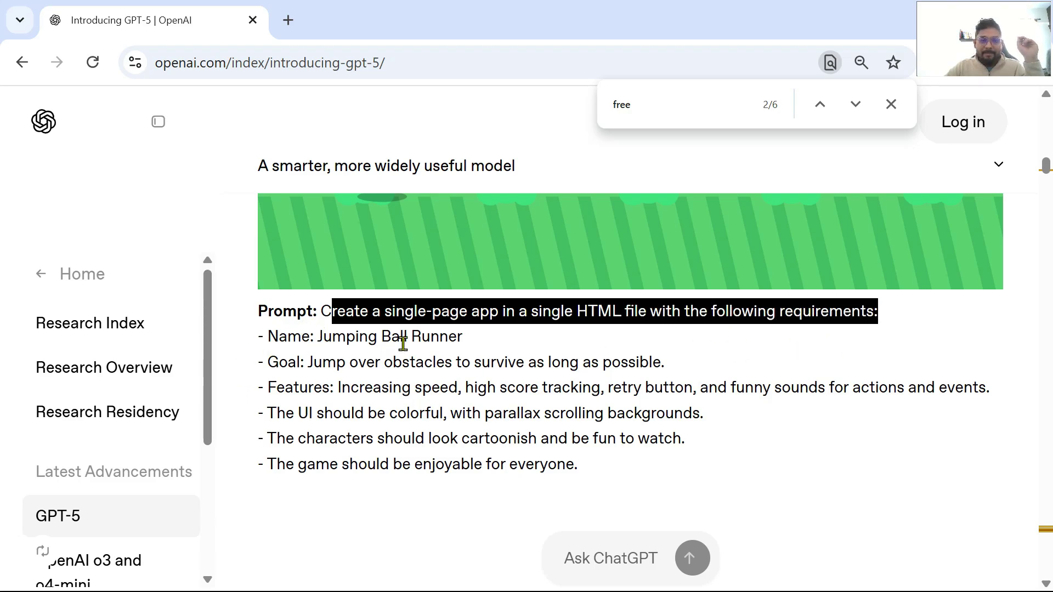
{"action": "scroll", "coordinate": [404, 344], "scroll_direction": "up", "scroll_amount": 5}
{"action": "scroll", "coordinate": [454, 380], "scroll_direction": "down", "scroll_amount": 2}
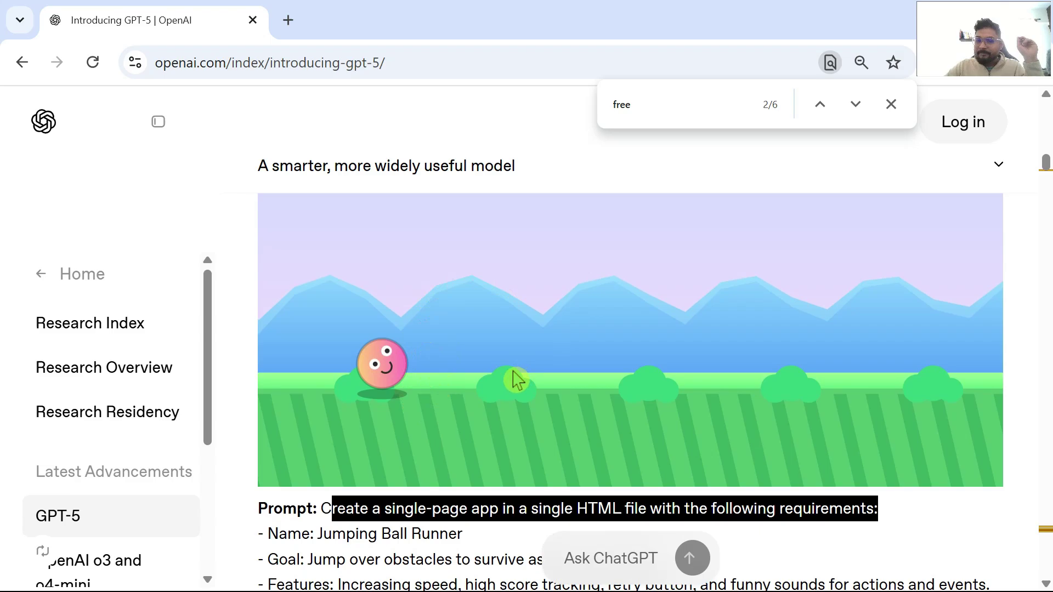
{"action": "scroll", "coordinate": [460, 363], "scroll_direction": "down", "scroll_amount": 3}
{"action": "left_click_drag", "start_coordinate": [317, 367], "coordinate": [690, 362]}
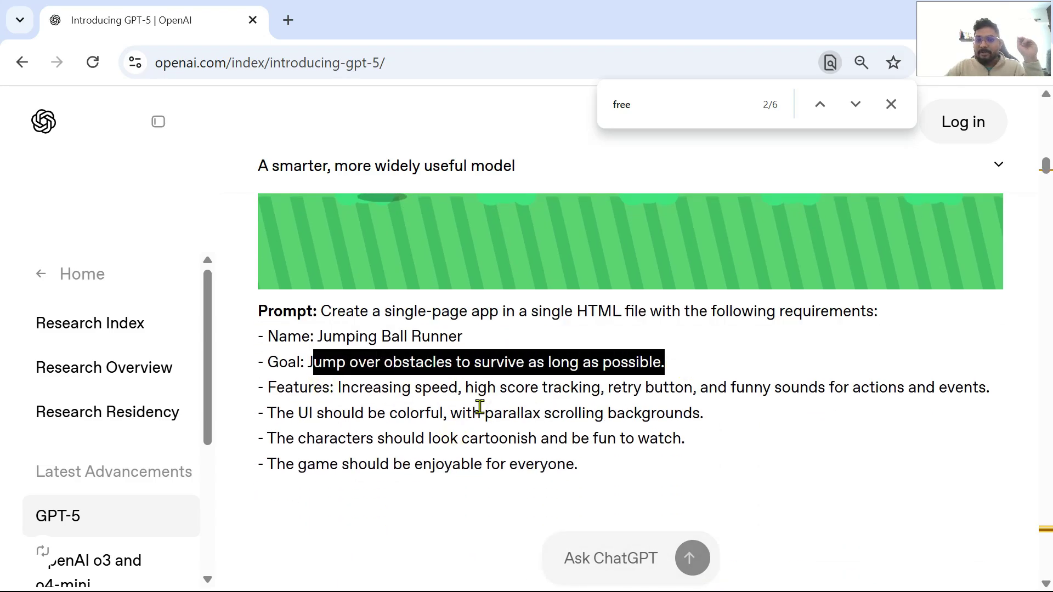
{"action": "left_click_drag", "start_coordinate": [360, 387], "coordinate": [988, 388]}
{"action": "scroll", "coordinate": [847, 435], "scroll_direction": "down", "scroll_amount": 2}
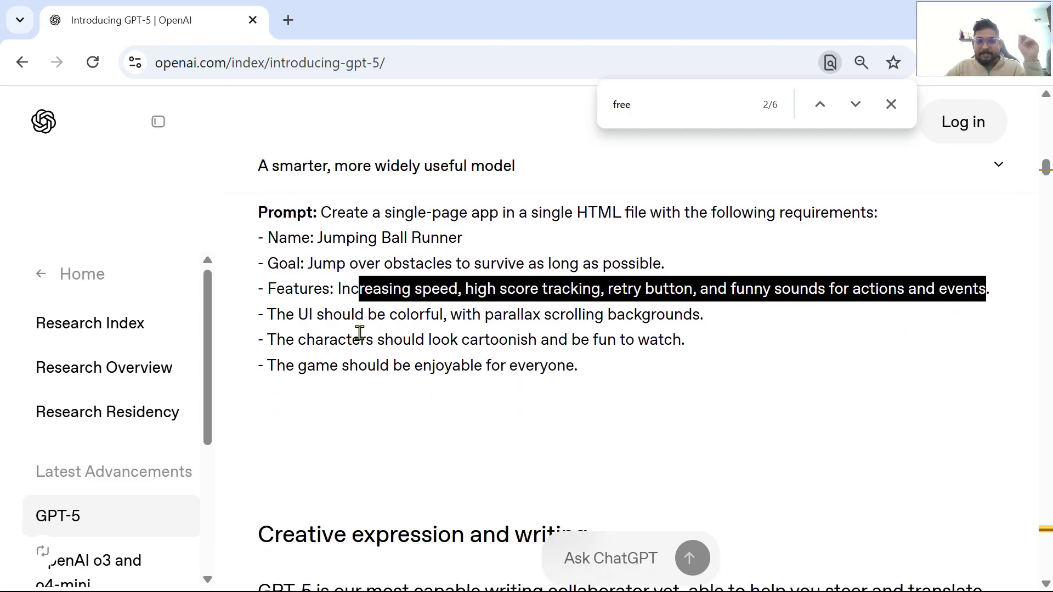
{"action": "left_click_drag", "start_coordinate": [297, 317], "coordinate": [716, 326]}
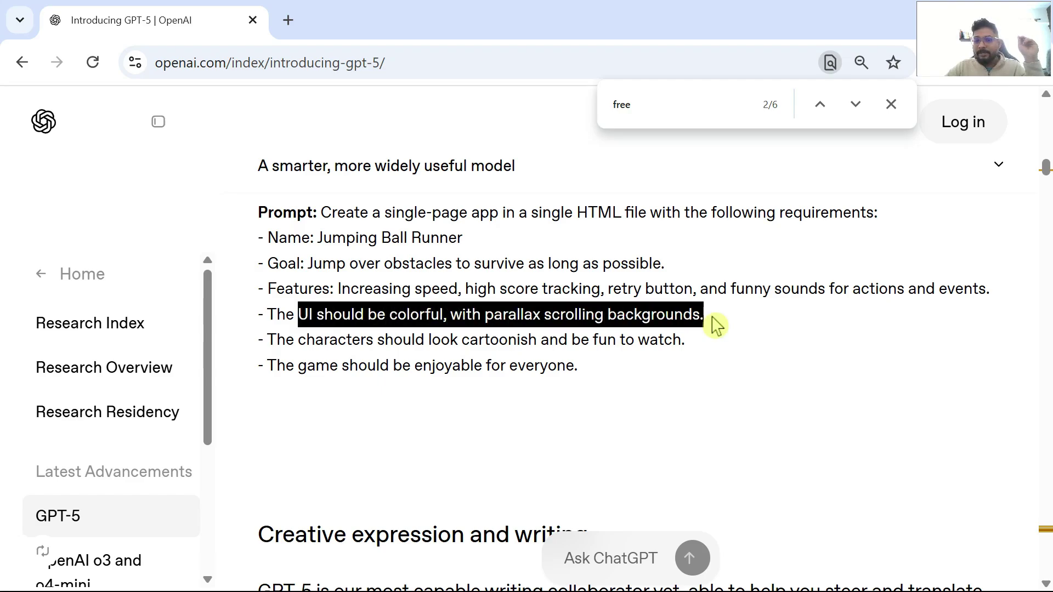
{"action": "left_click_drag", "start_coordinate": [290, 341], "coordinate": [510, 343]}
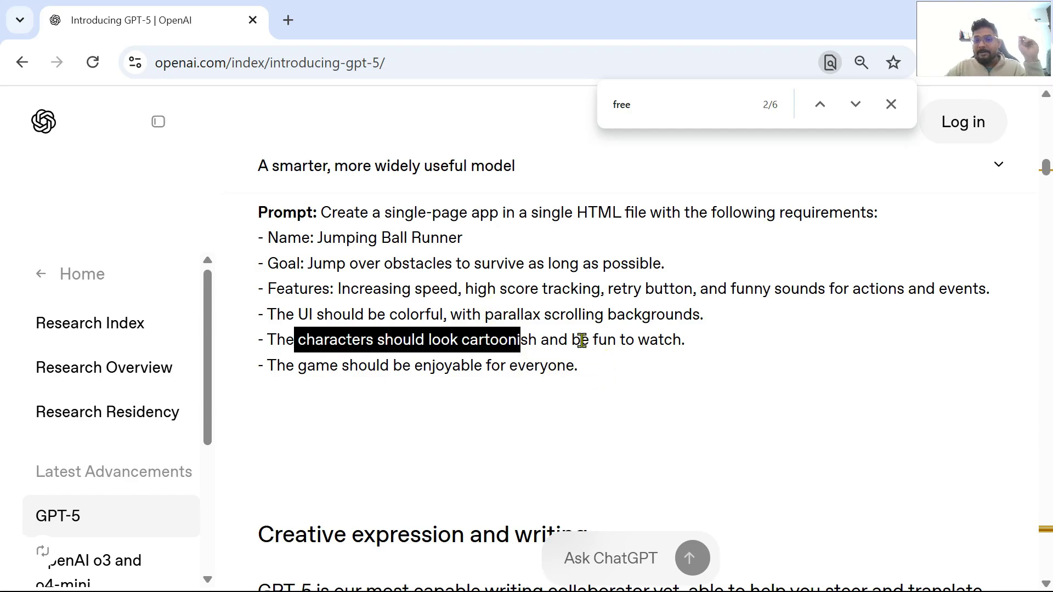
{"action": "left_click_drag", "start_coordinate": [581, 341], "coordinate": [724, 349]}
{"action": "left_click_drag", "start_coordinate": [277, 368], "coordinate": [623, 388]}
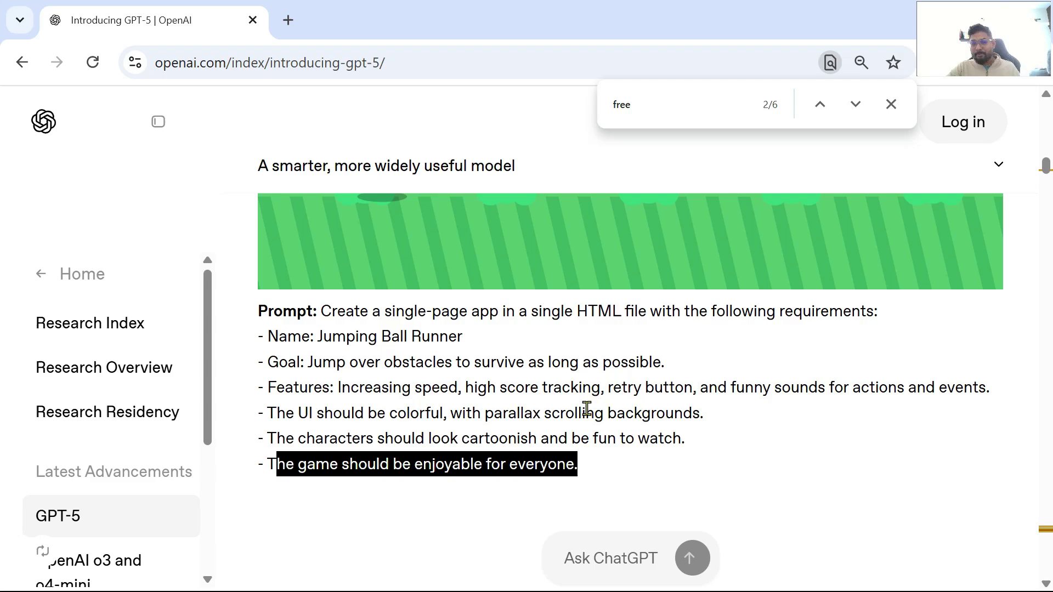
{"action": "left_click", "coordinate": [644, 461]}
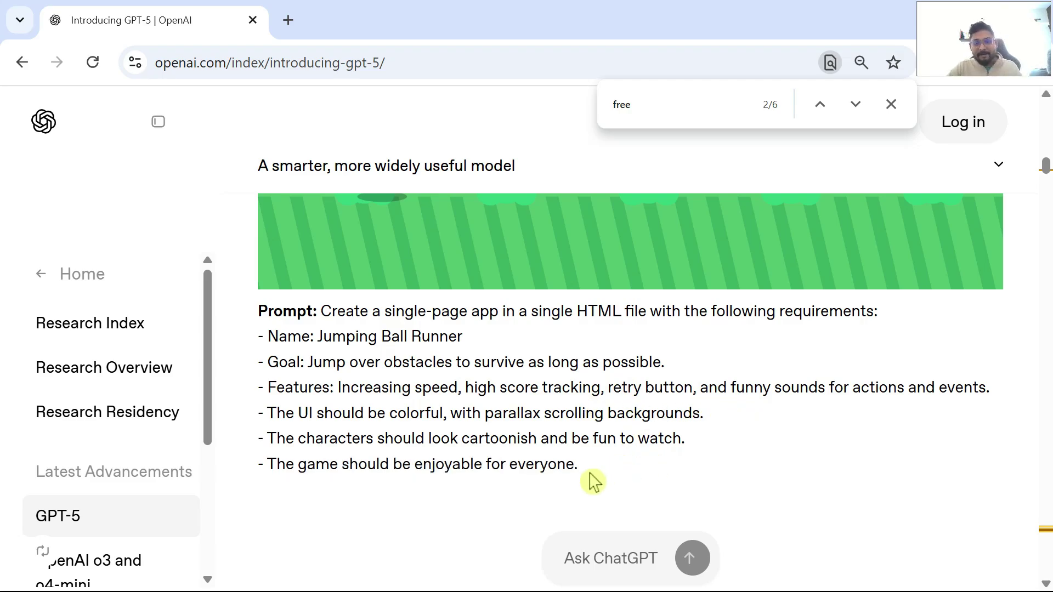
Copy the complete Jumping Ball Runner prompt, from "Prompt:" through the last requirement, from the GPT-5 article
{"action": "left_click_drag", "start_coordinate": [560, 466], "coordinate": [366, 406]}
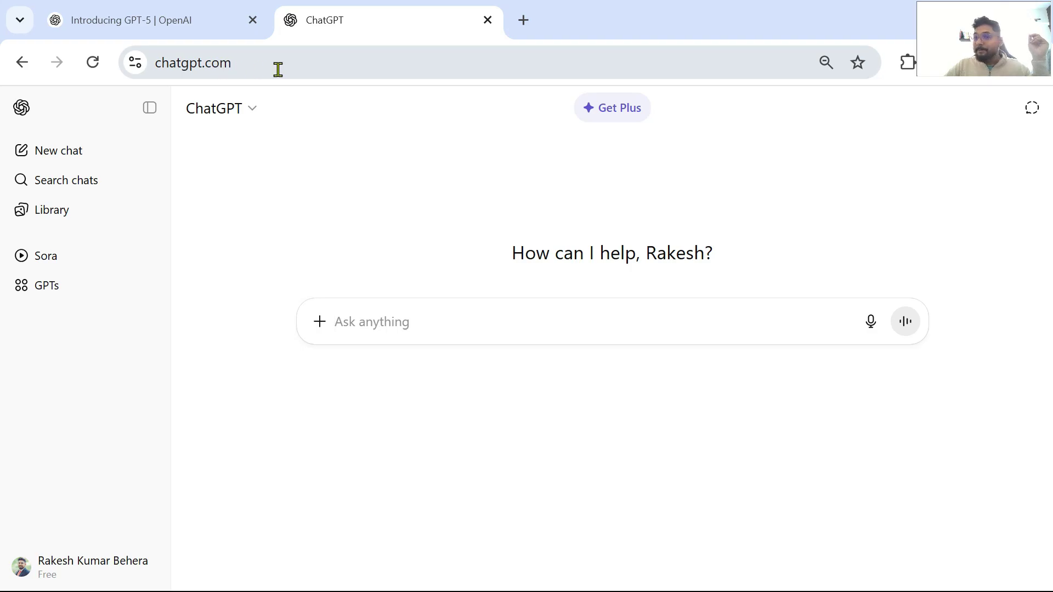
{"action": "left_click", "coordinate": [178, 32]}
{"action": "scroll", "coordinate": [604, 340], "scroll_direction": "down", "scroll_amount": 9}
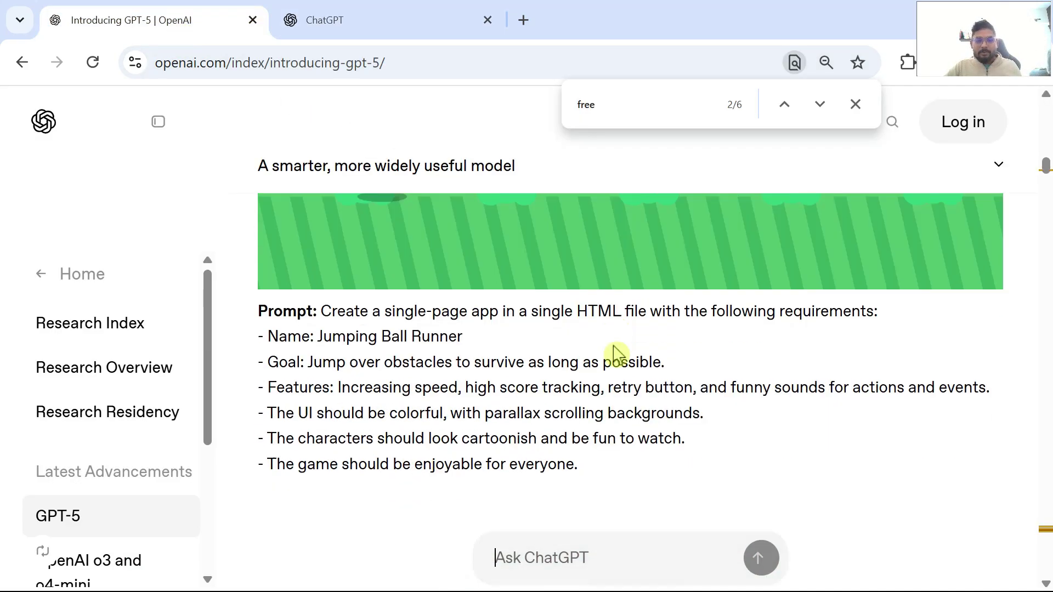
{"action": "scroll", "coordinate": [609, 362], "scroll_direction": "up", "scroll_amount": 4}
{"action": "left_click_drag", "start_coordinate": [604, 467], "coordinate": [262, 329]}
{"action": "key", "text": "ctrl+c"}
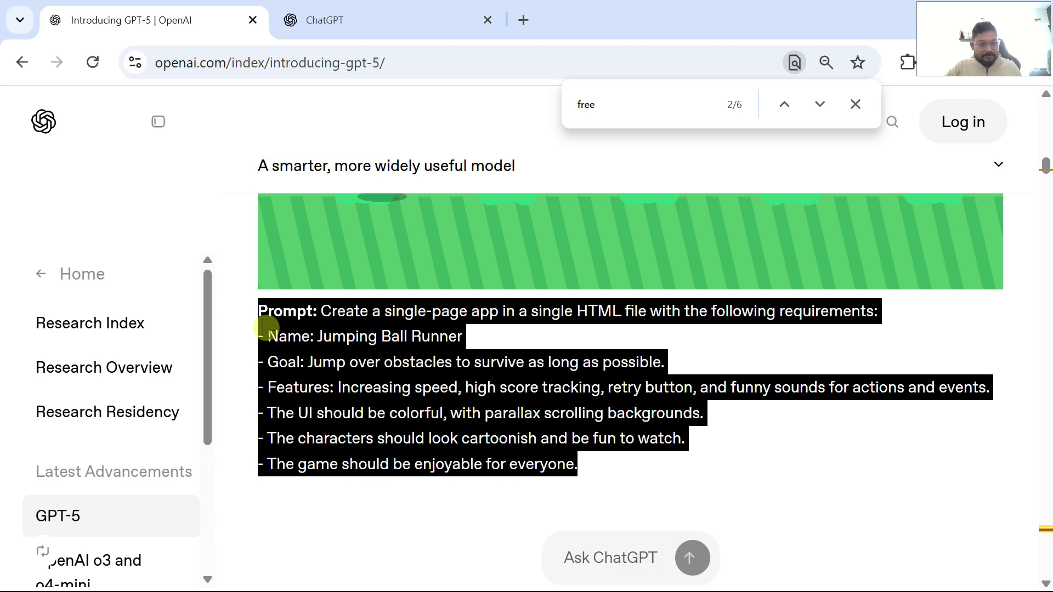
Switch to ChatGPT and submit the copied Jumping Ball Runner prompt in a new chat
{"action": "left_click", "coordinate": [368, 23]}
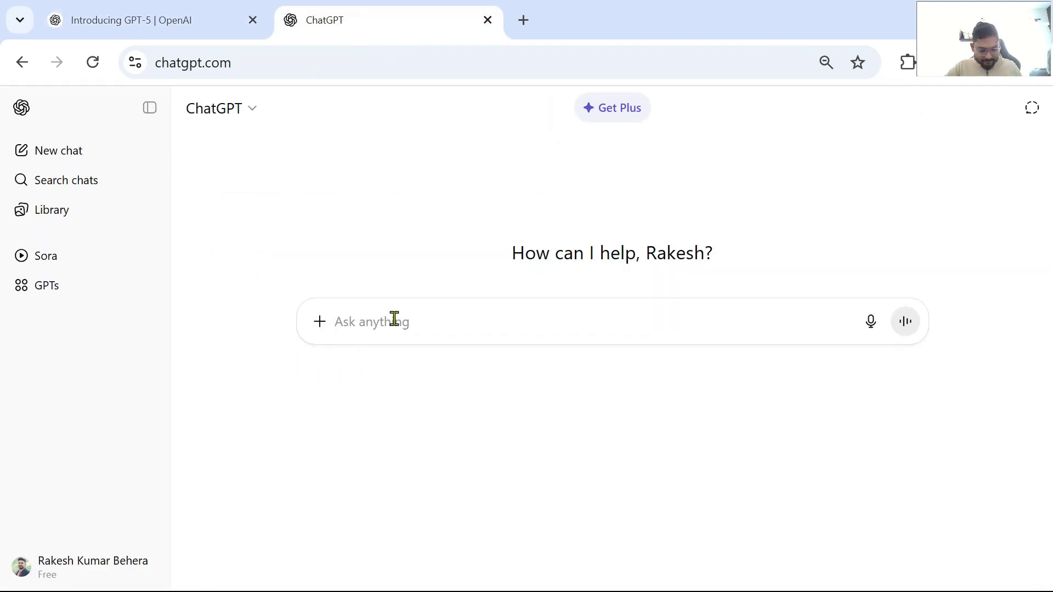
{"action": "key", "text": "ctrl+v"}
{"action": "key", "text": "Return"}
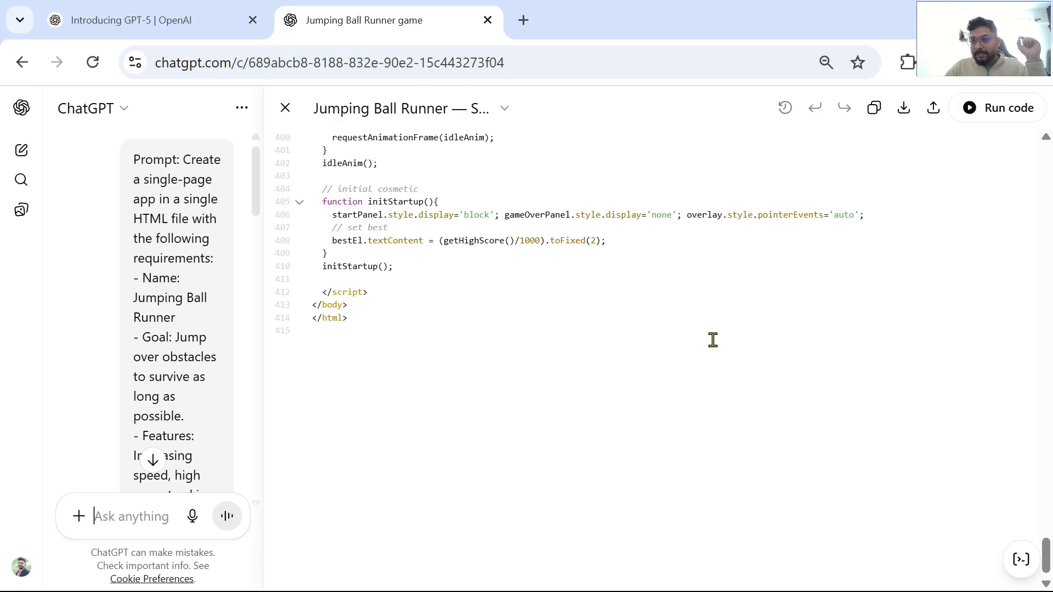
Skim the generated Jumping Ball Runner code, run it in the canvas and start a game
{"action": "scroll", "coordinate": [714, 340], "scroll_direction": "up", "scroll_amount": 20}
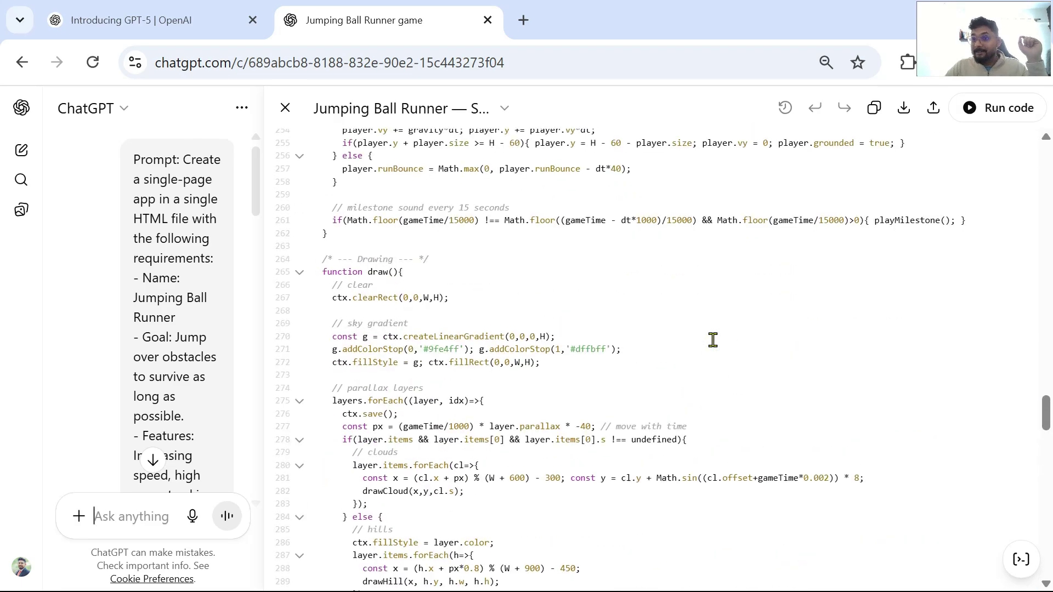
{"action": "scroll", "coordinate": [713, 340], "scroll_direction": "up", "scroll_amount": 8}
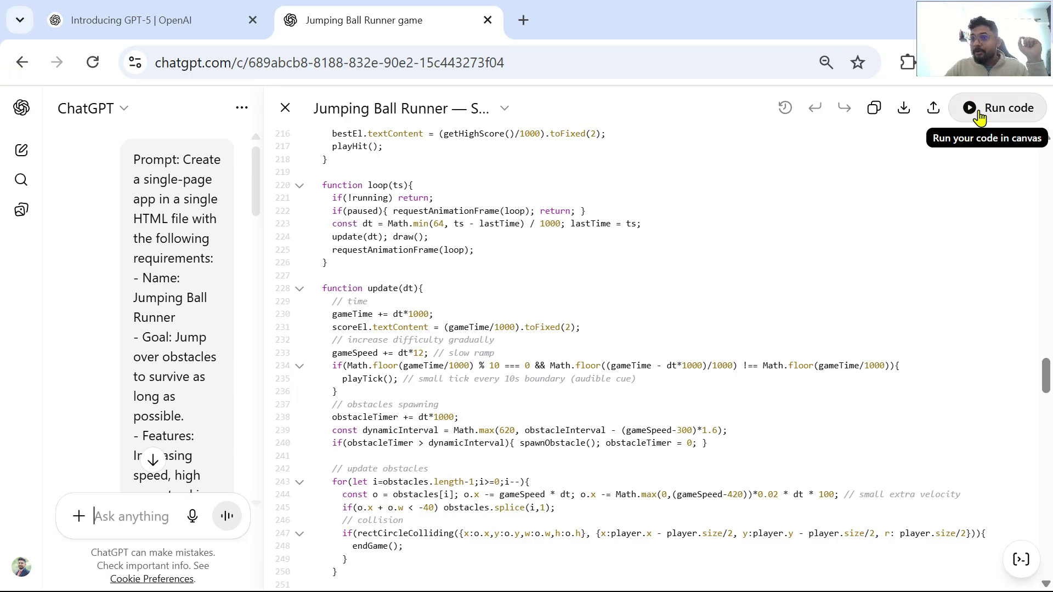
{"action": "left_click", "coordinate": [980, 118]}
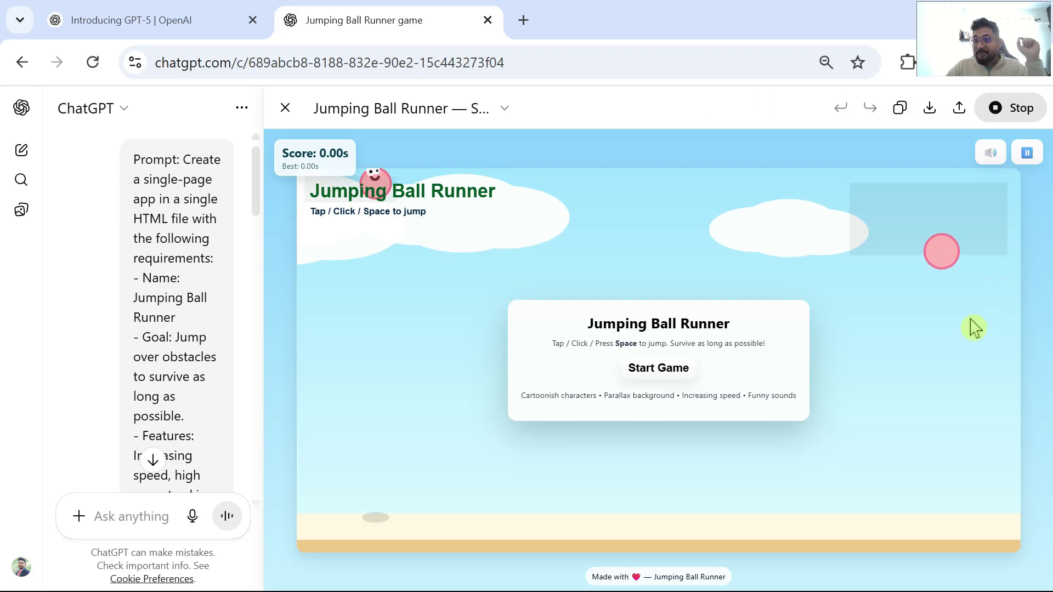
{"action": "left_click", "coordinate": [660, 375]}
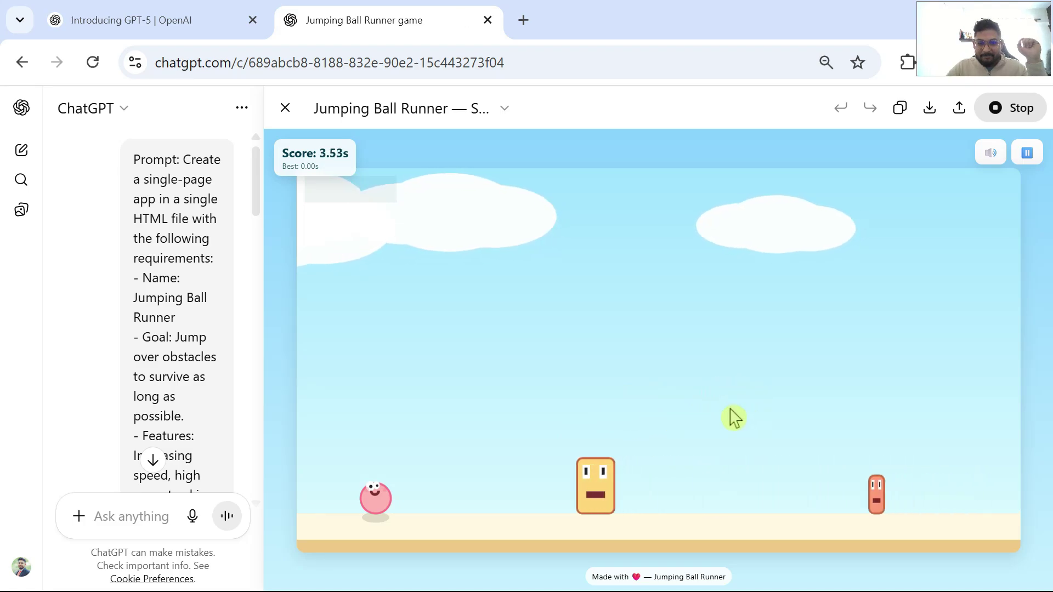
Play Jumping Ball Runner, making the ball jump over the obstacles until the game ends, and stop the running code
{"action": "key", "text": "space"}
{"action": "key", "text": "space"}
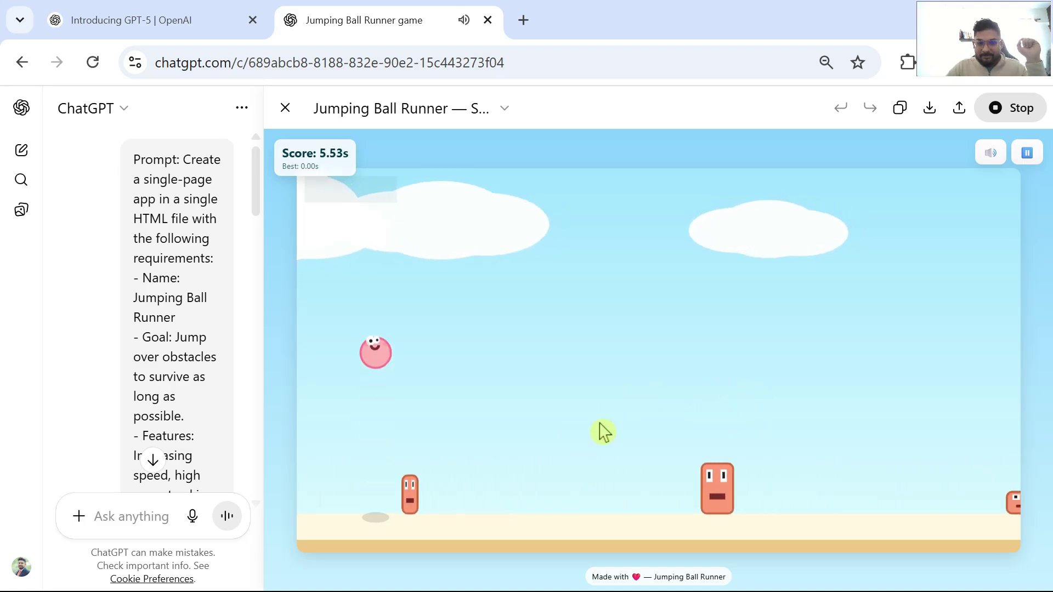
{"action": "key", "text": "space"}
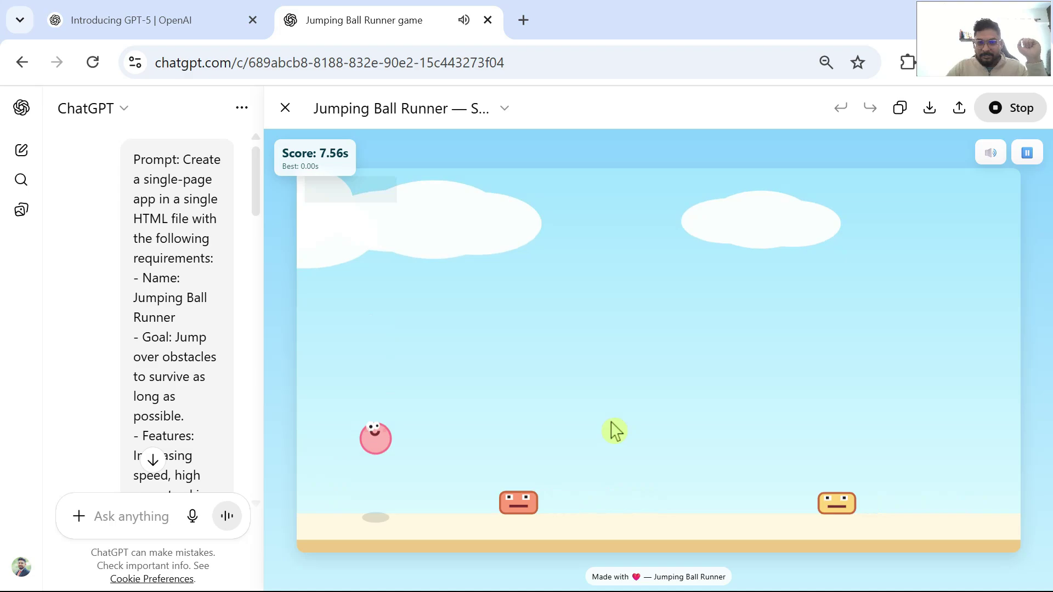
{"action": "key", "text": "space"}
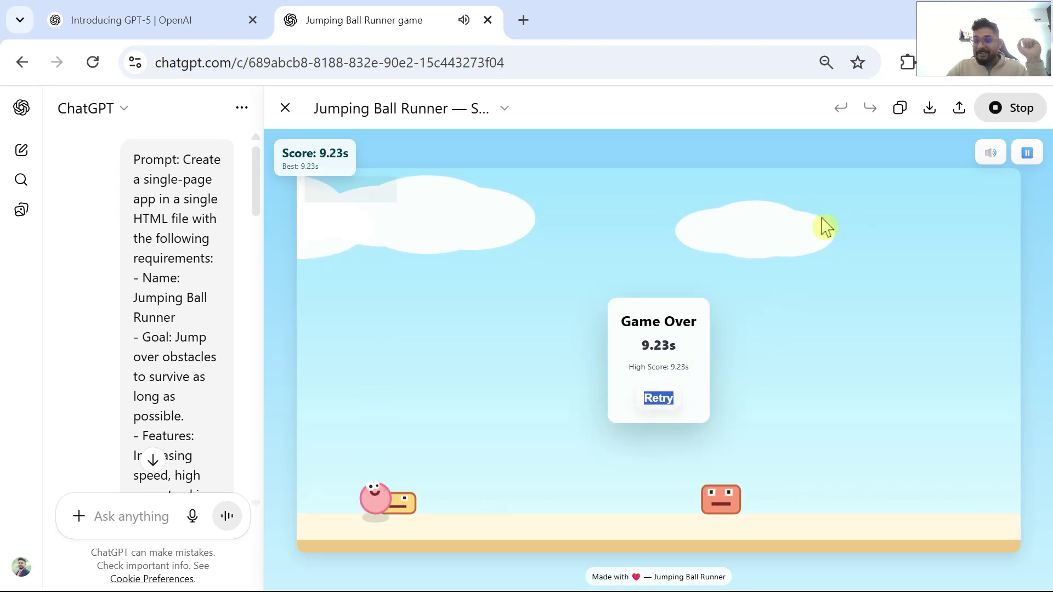
{"action": "left_click", "coordinate": [998, 117]}
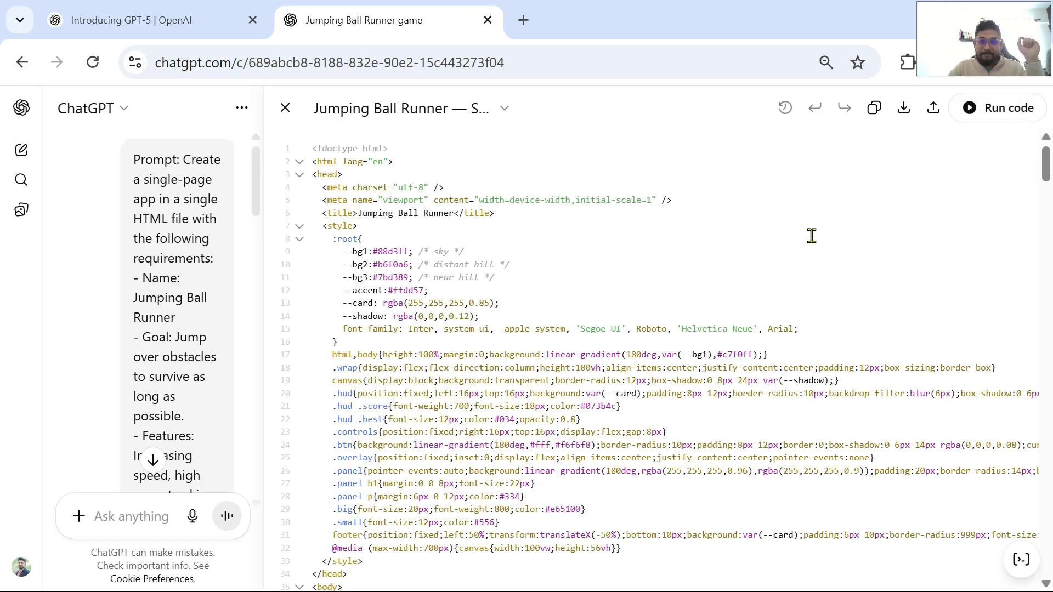
Attach Construction Purchase Order.pdf from the UiPath Sample PDfs folder to the ChatGPT chat and submit the prompt "Summarize this pdf"
{"action": "key", "text": "alt+Tab"}
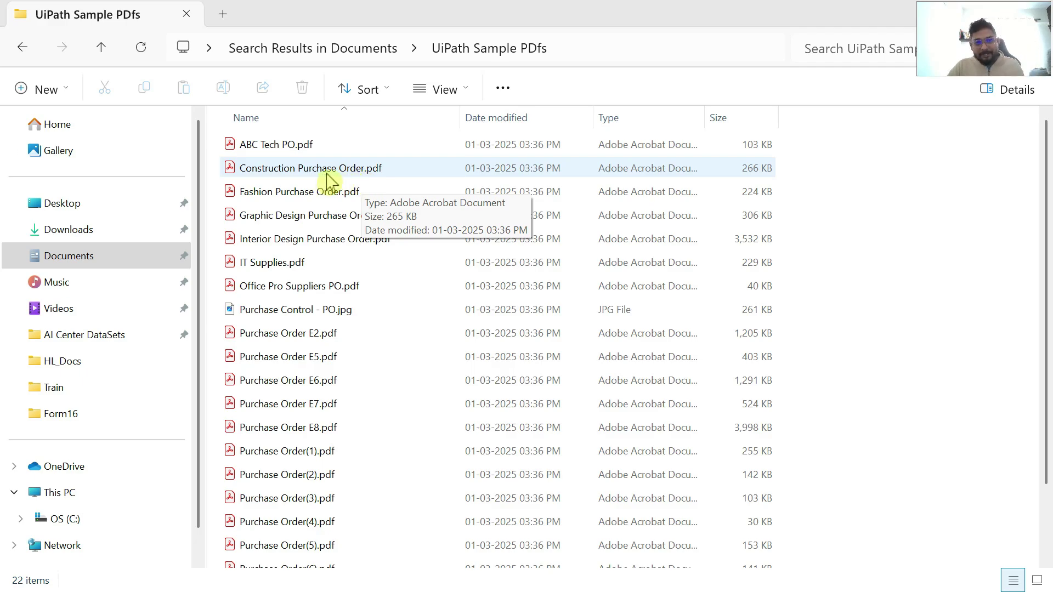
{"action": "left_click_drag", "start_coordinate": [329, 181], "coordinate": [390, 481]}
{"action": "key", "text": "alt+Tab"}
{"action": "key", "text": "alt+Tab"}
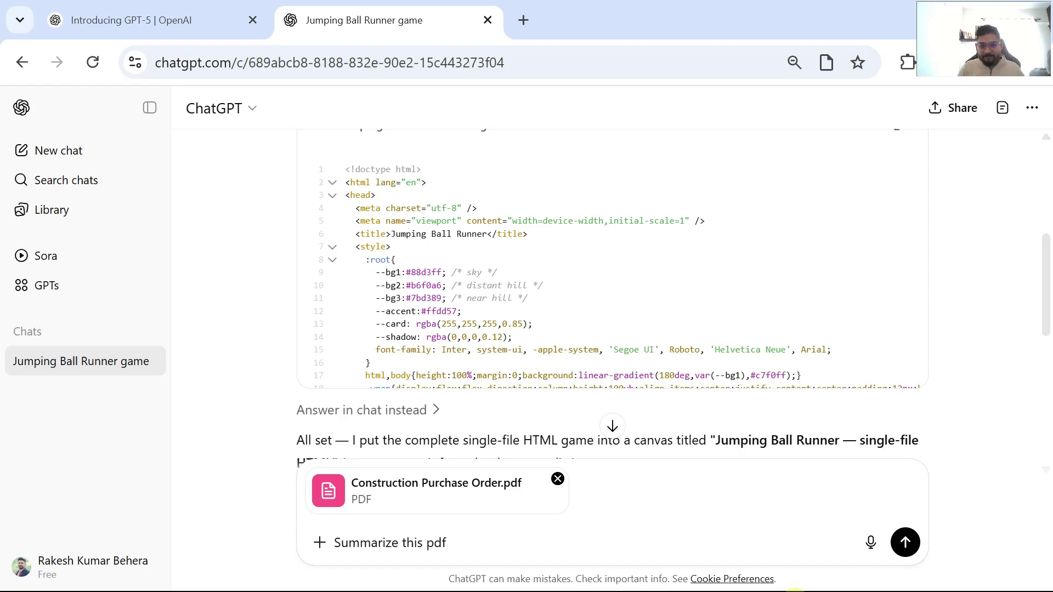
{"action": "key", "text": "Return"}
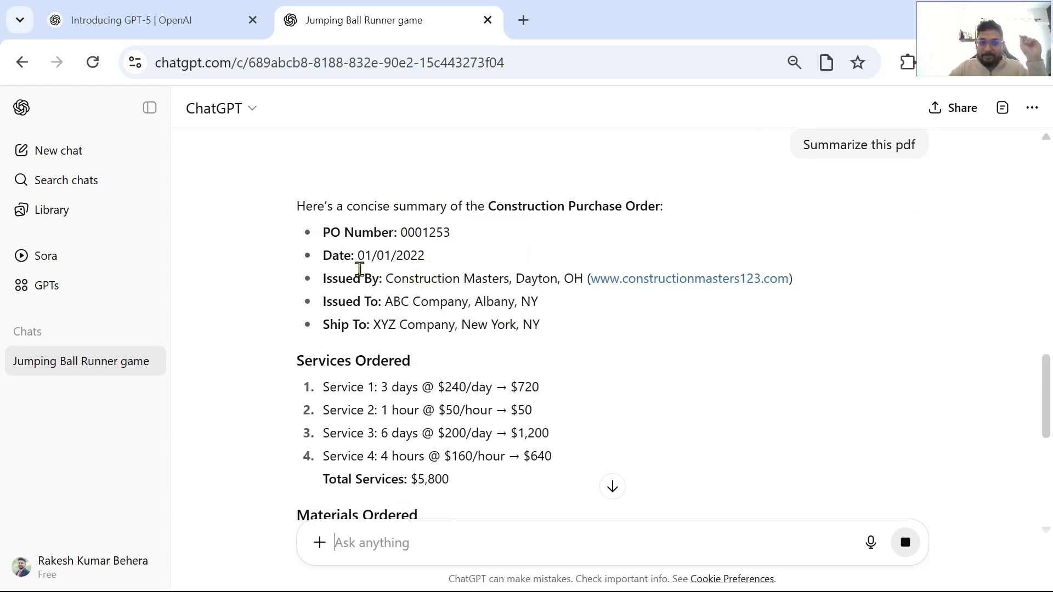
Review the purchase order summary, from the order details through services, materials and financial summary, and return to the attached PDF
{"action": "left_click_drag", "start_coordinate": [453, 280], "coordinate": [529, 324]}
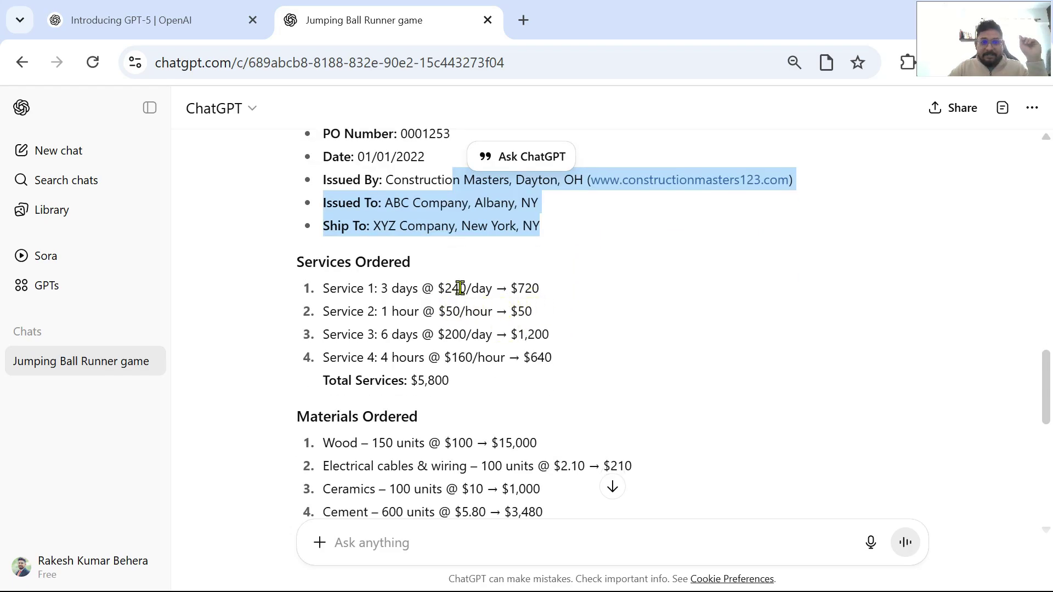
{"action": "scroll", "coordinate": [496, 210], "scroll_direction": "down", "scroll_amount": 2}
{"action": "left_click_drag", "start_coordinate": [373, 190], "coordinate": [472, 285]}
{"action": "scroll", "coordinate": [516, 368], "scroll_direction": "down", "scroll_amount": 3}
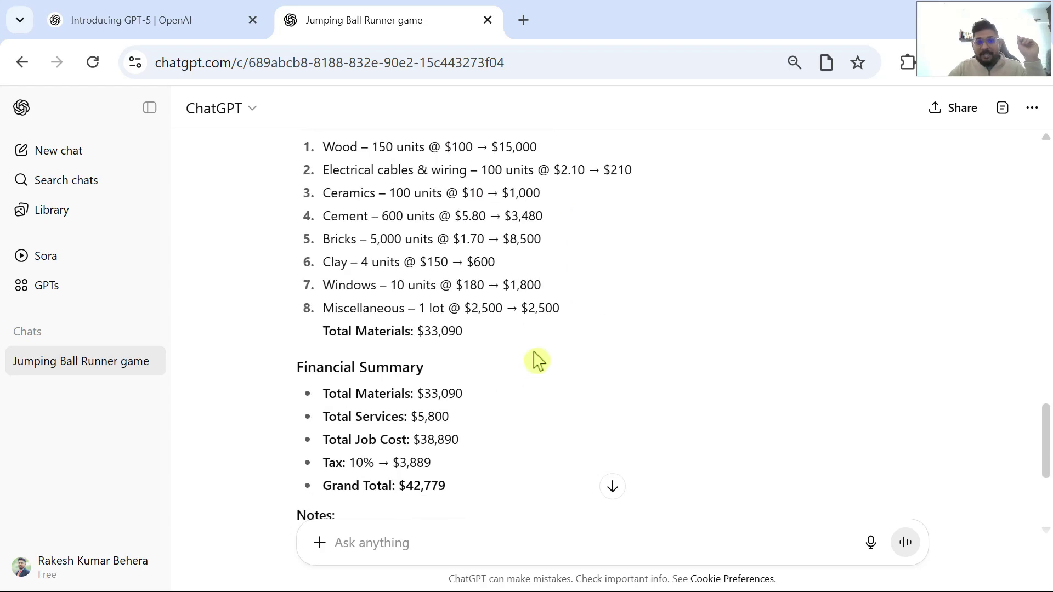
{"action": "scroll", "coordinate": [536, 362], "scroll_direction": "down", "scroll_amount": 3}
{"action": "scroll", "coordinate": [642, 303], "scroll_direction": "up", "scroll_amount": 15}
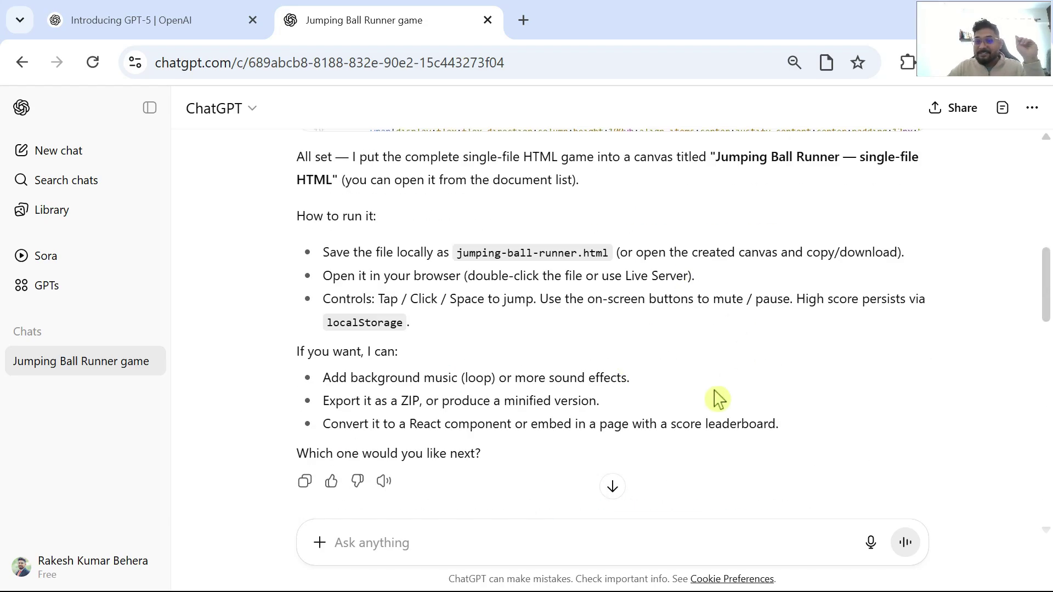
{"action": "scroll", "coordinate": [719, 399], "scroll_direction": "down", "scroll_amount": 5}
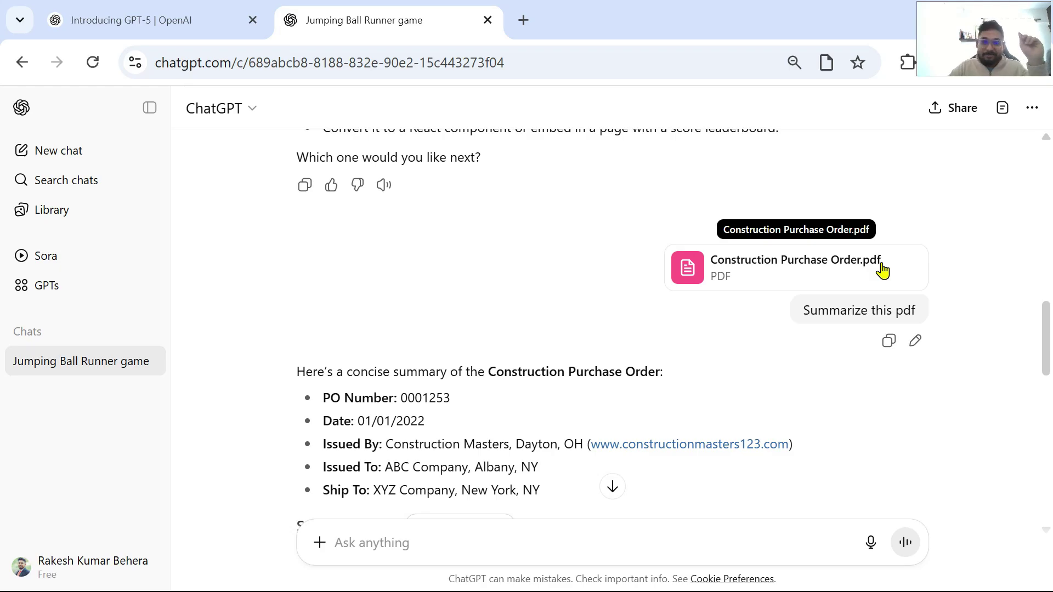
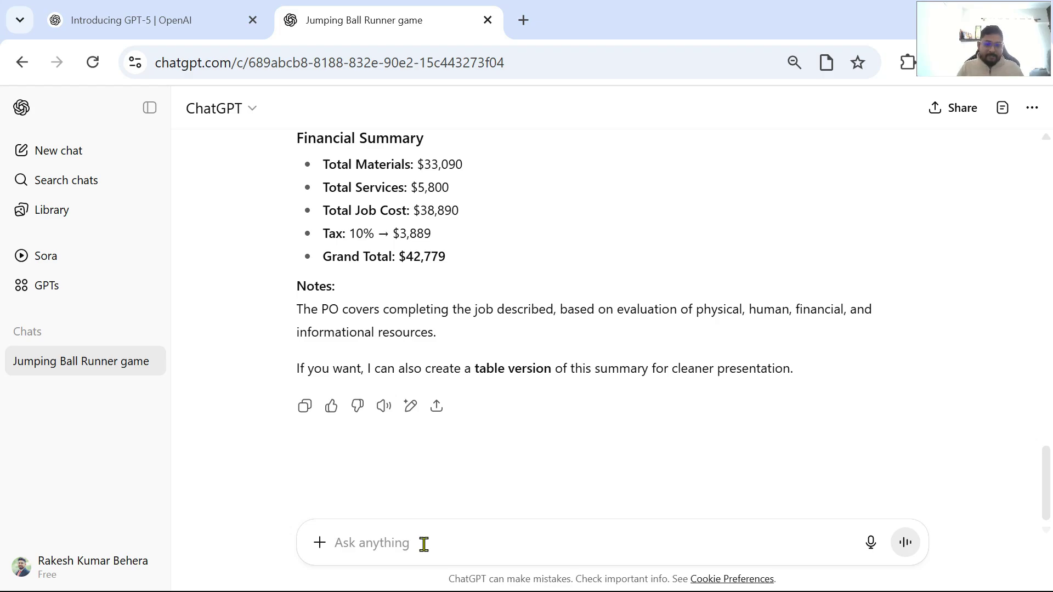
Begin a new prompt that greets ChatGPT, names the company and says "I would like to grow this company in next 1 year"
{"action": "type", "text": "Hey ABC "}
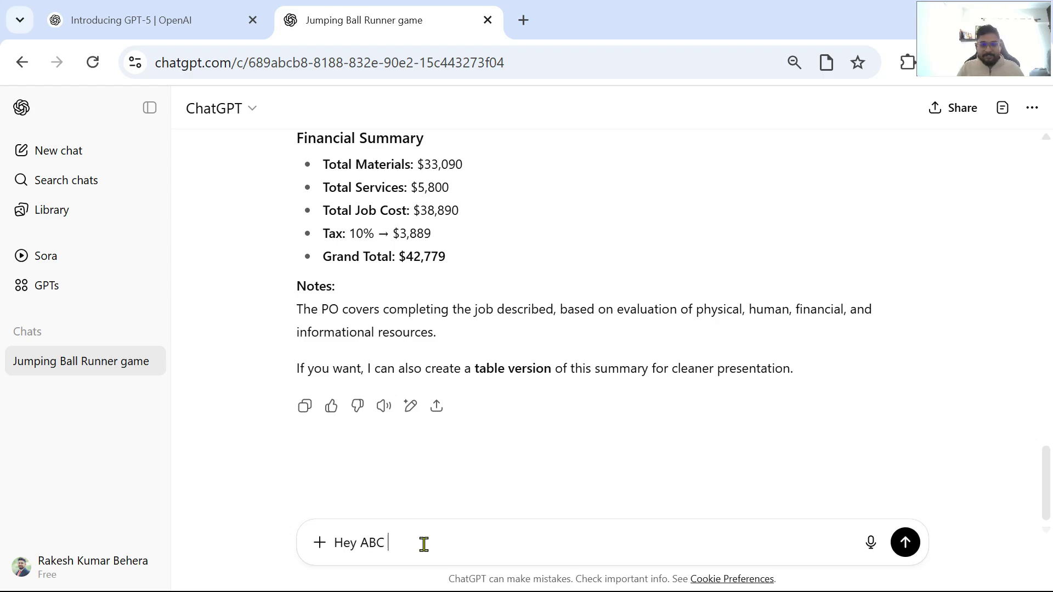
{"action": "type", "text": "D"}
{"action": "type", "text": "D Rakes"}
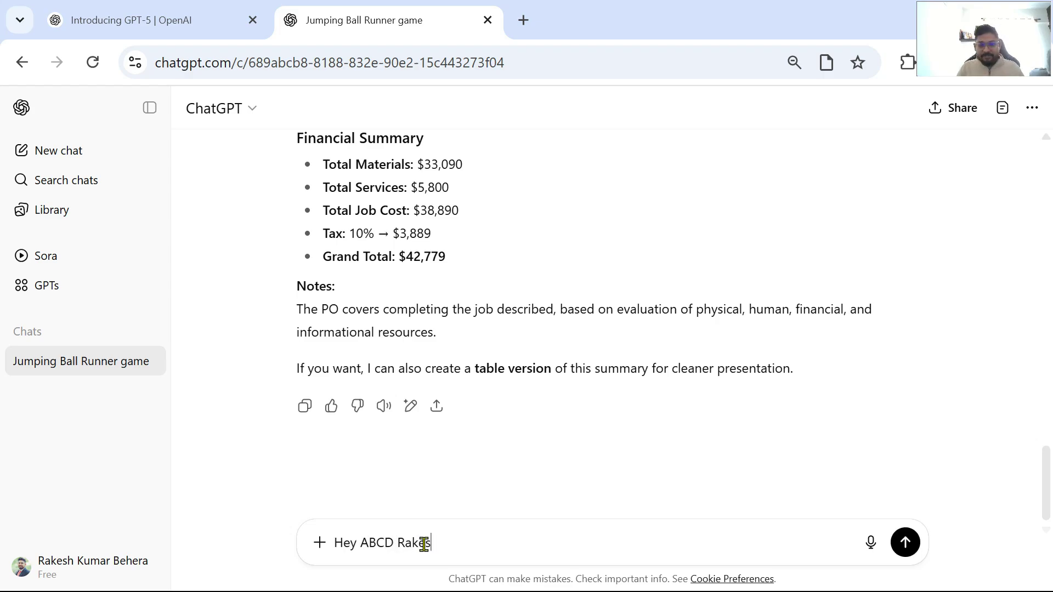
{"action": "type", "text": " is my compan"}
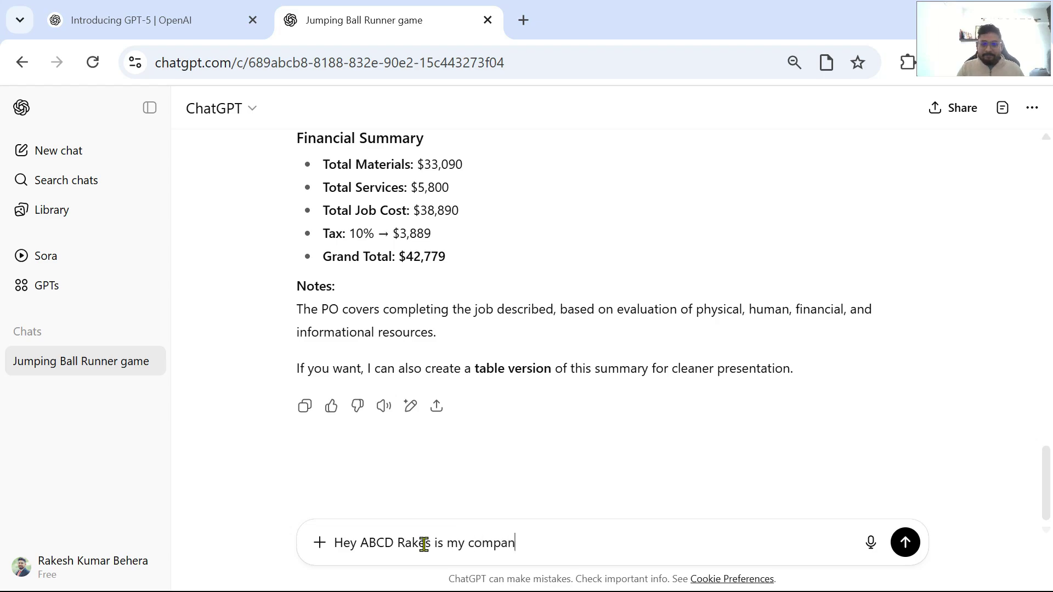
{"action": "type", "text": "y and I would li"}
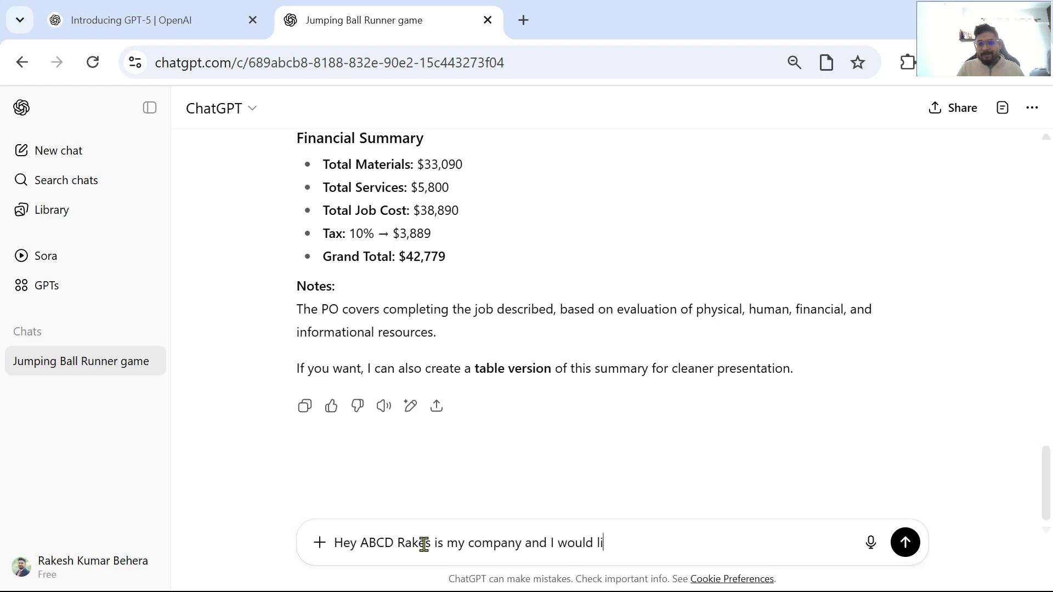
{"action": "type", "text": "ke to grow th"}
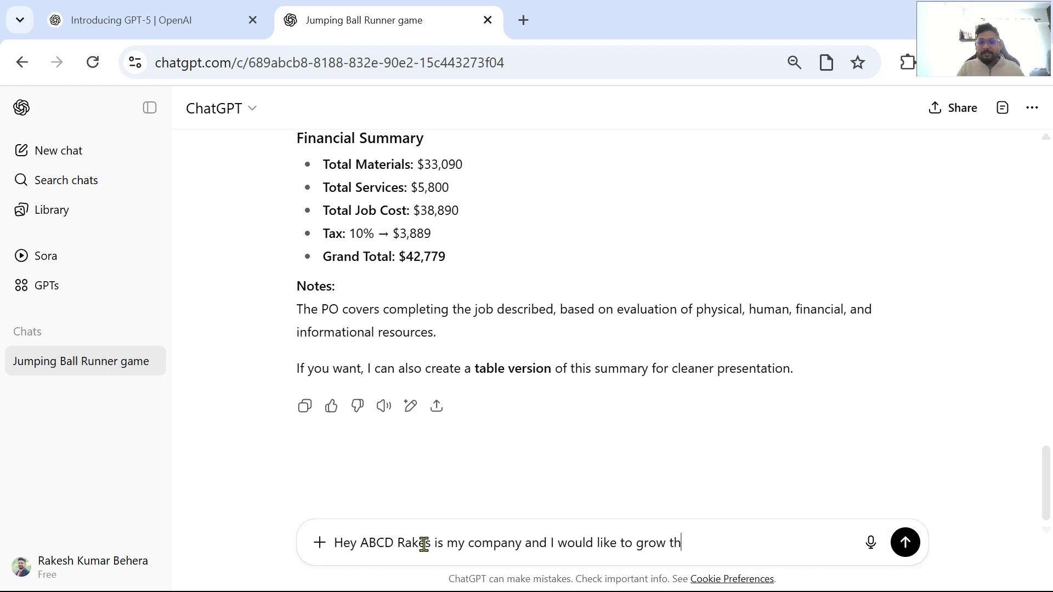
{"action": "type", "text": "is company in "}
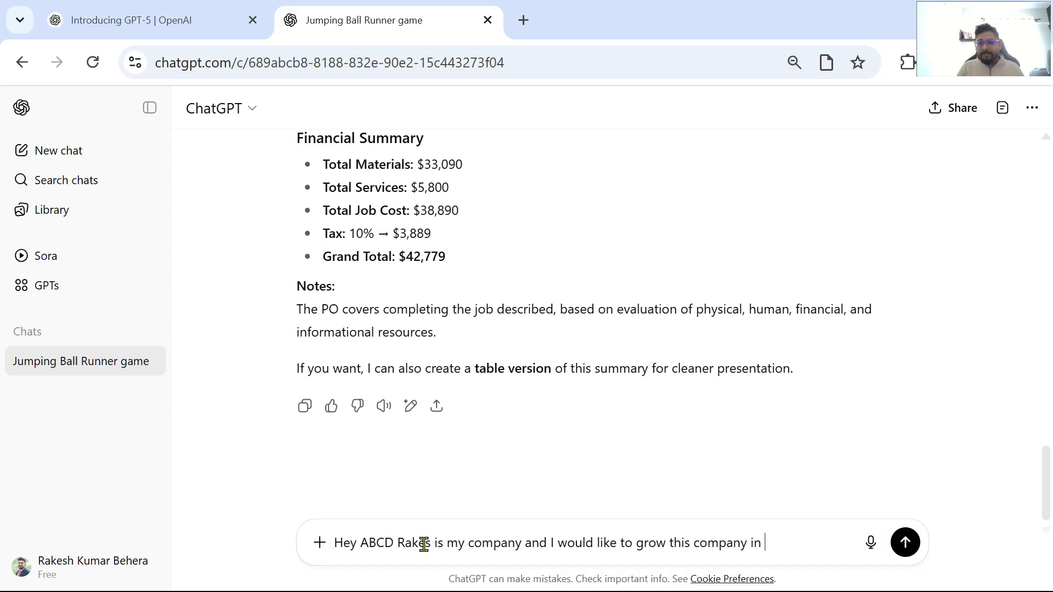
{"action": "type", "text": "next 1 "}
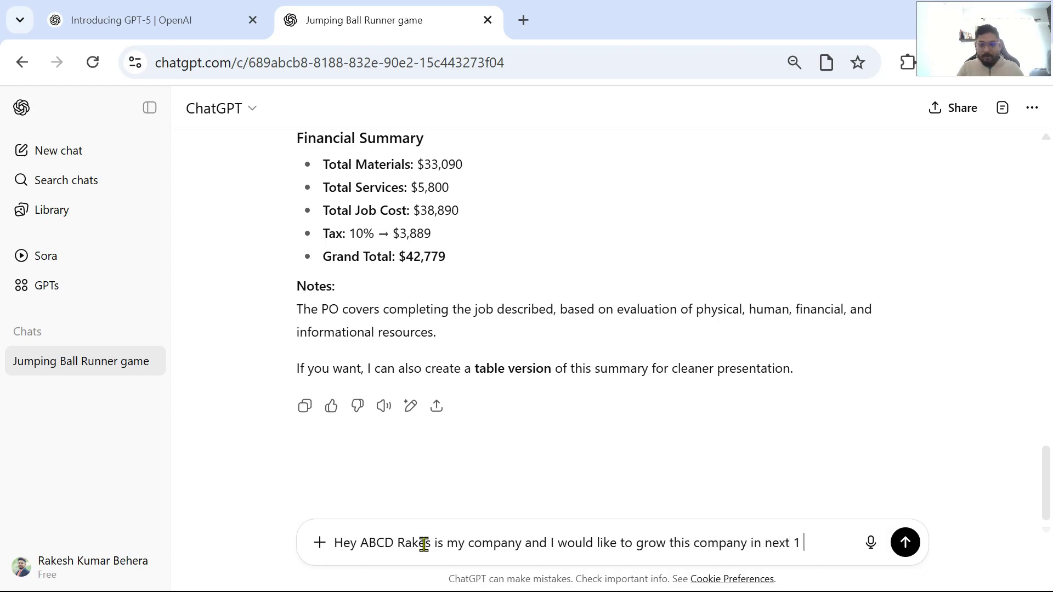
{"action": "type", "text": "year. The curr"}
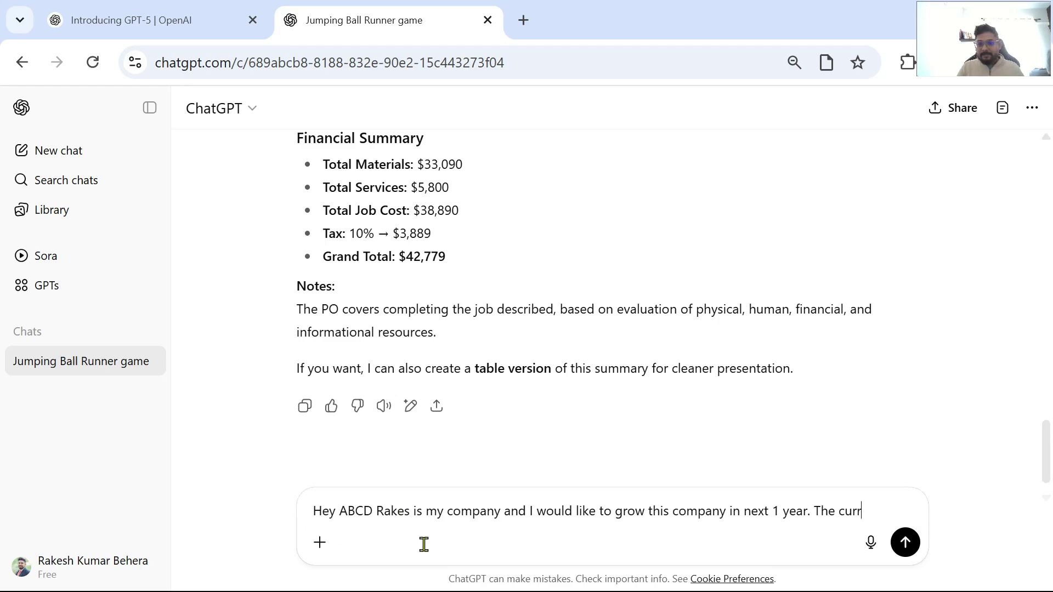
Add to the prompt that the current revenue generation is at 2000 Euros and should increase by 100%
{"action": "type", "text": "ent reven"}
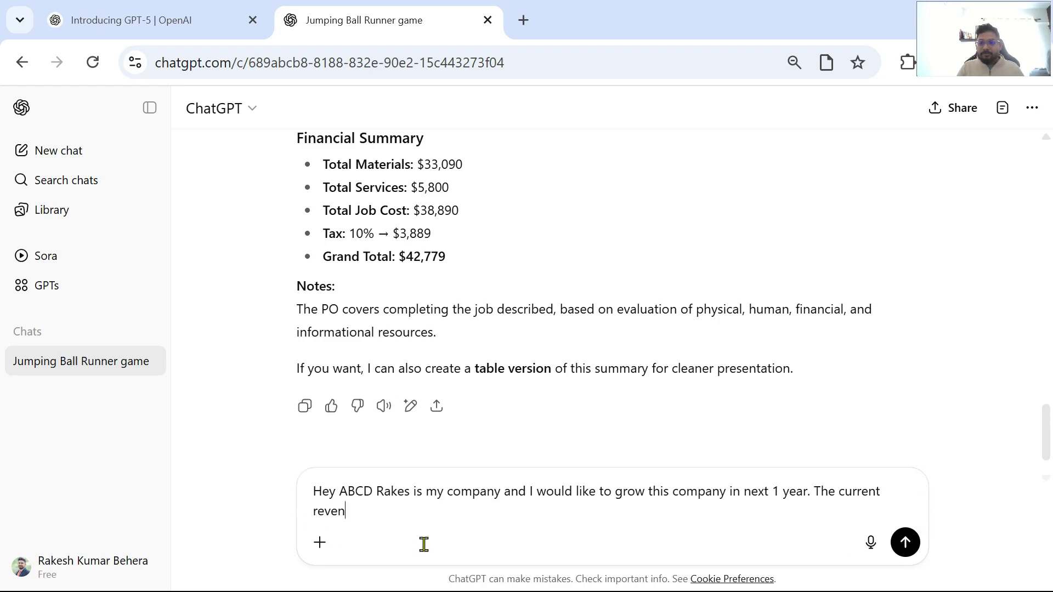
{"action": "type", "text": "ue generation is at"}
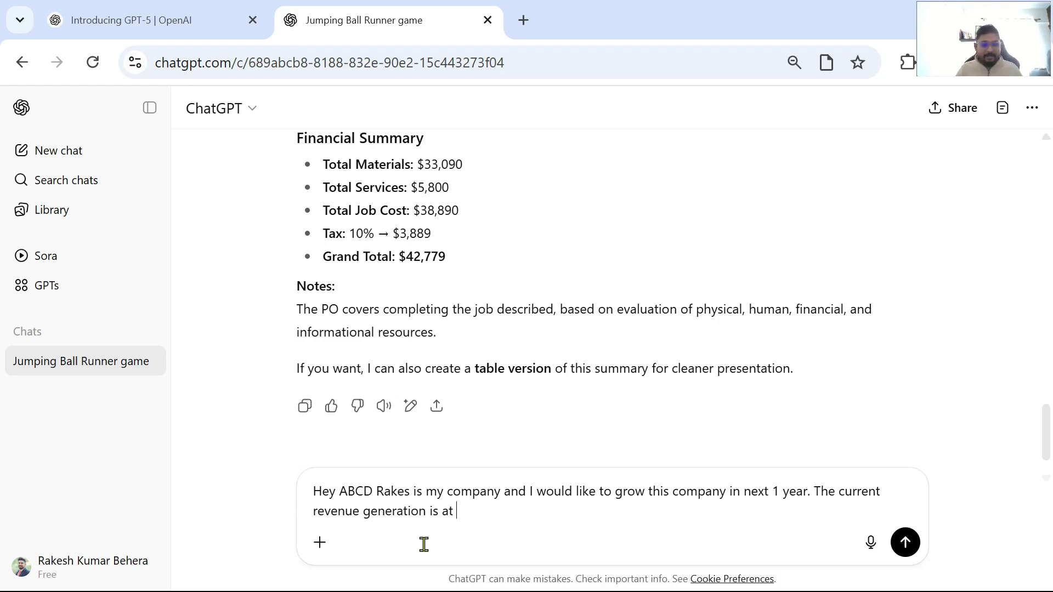
{"action": "type", "text": " 2000"}
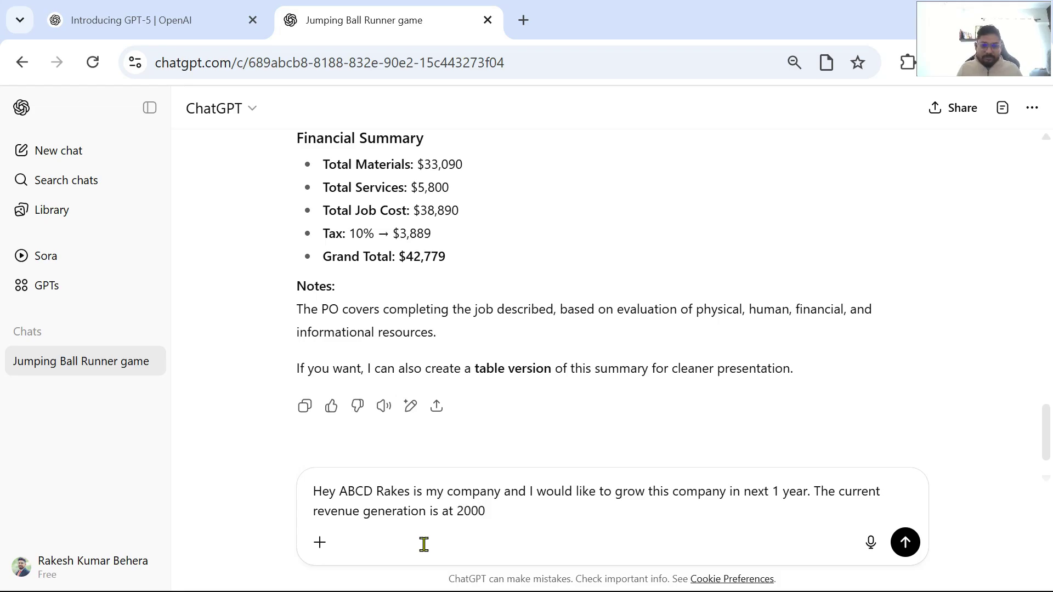
{"action": "type", "text": " Euros a"}
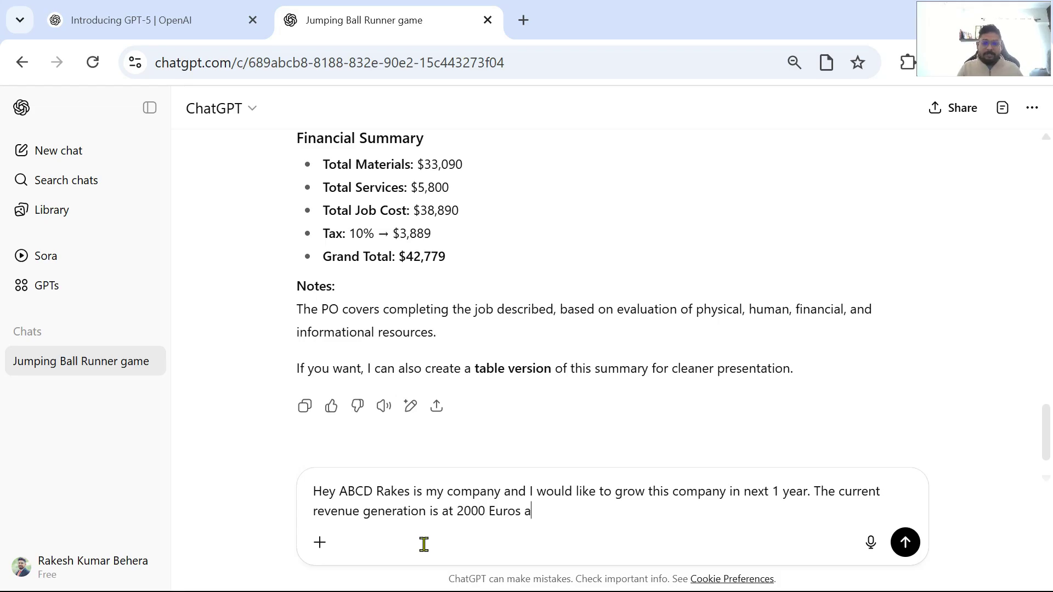
{"action": "type", "text": "nd I would like "}
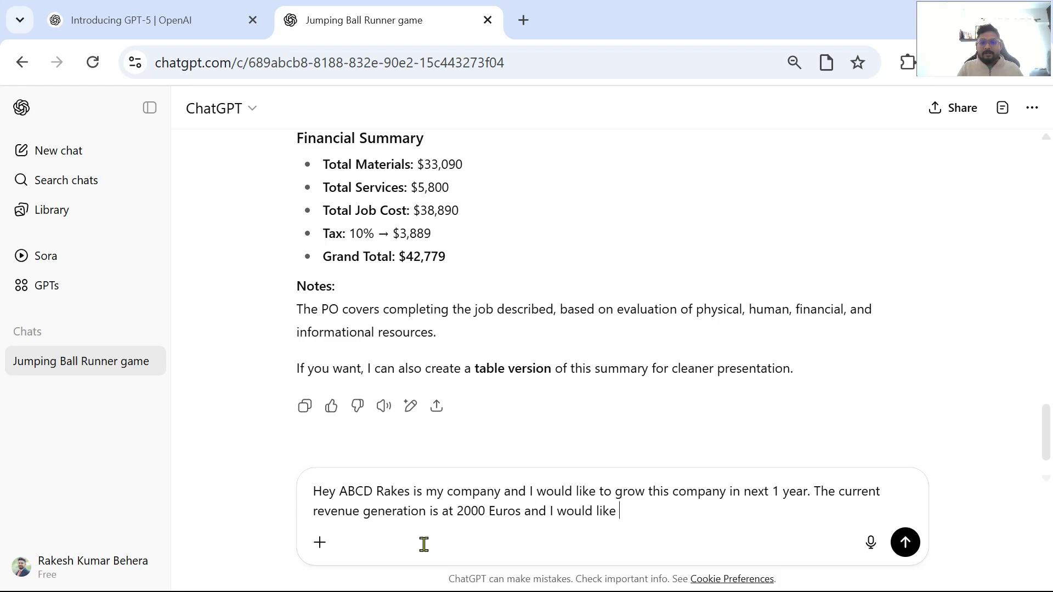
{"action": "type", "text": "to increase it"}
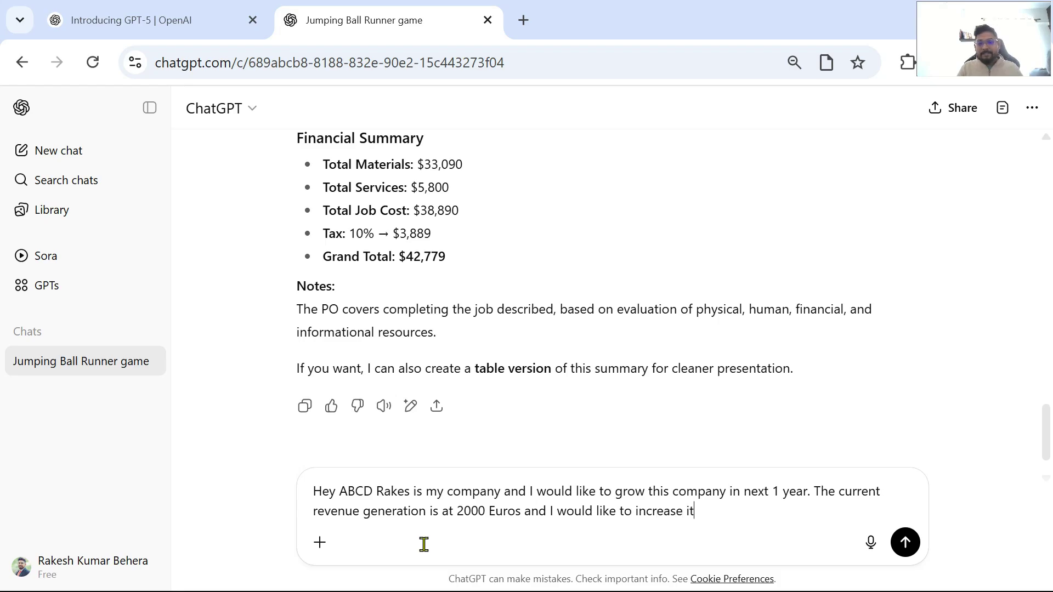
{"action": "type", "text": " by 100"}
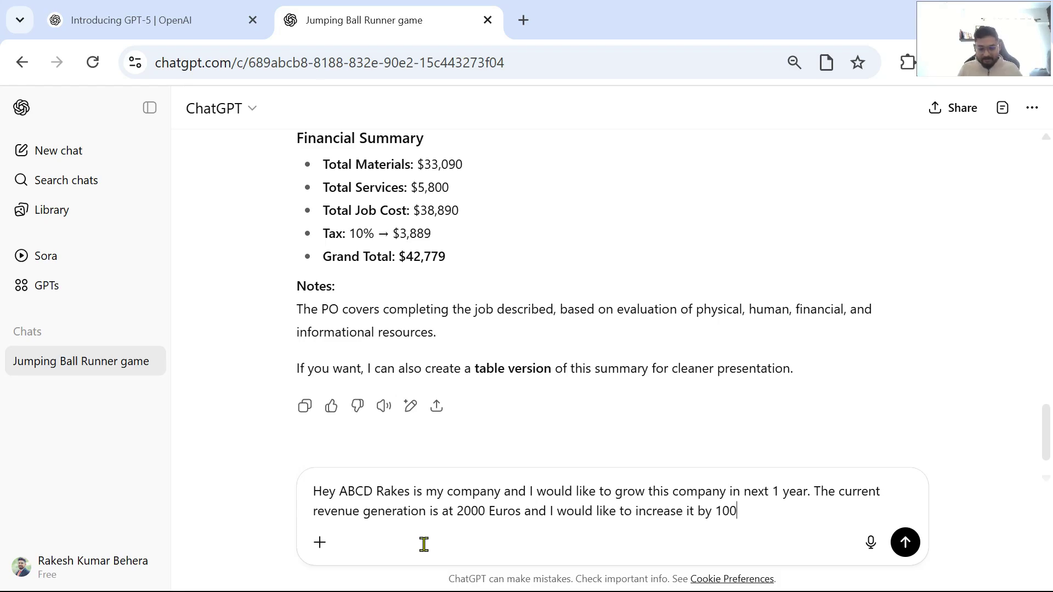
{"action": "type", "text": "%"}
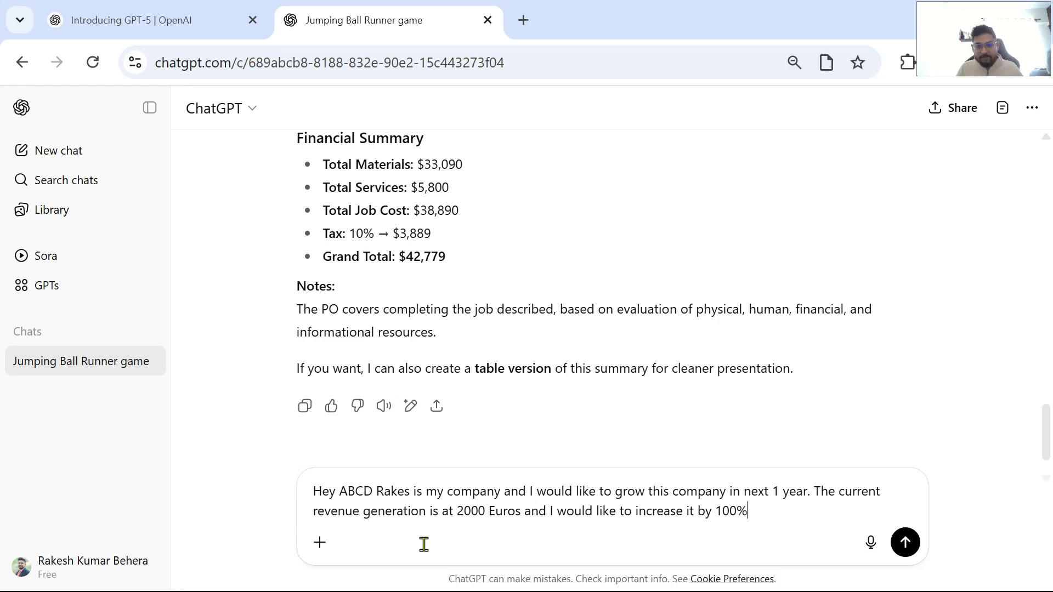
Complete the growth prompt with the question "what are the strategies I should use" and submit it
{"action": "type", "text": " wha"}
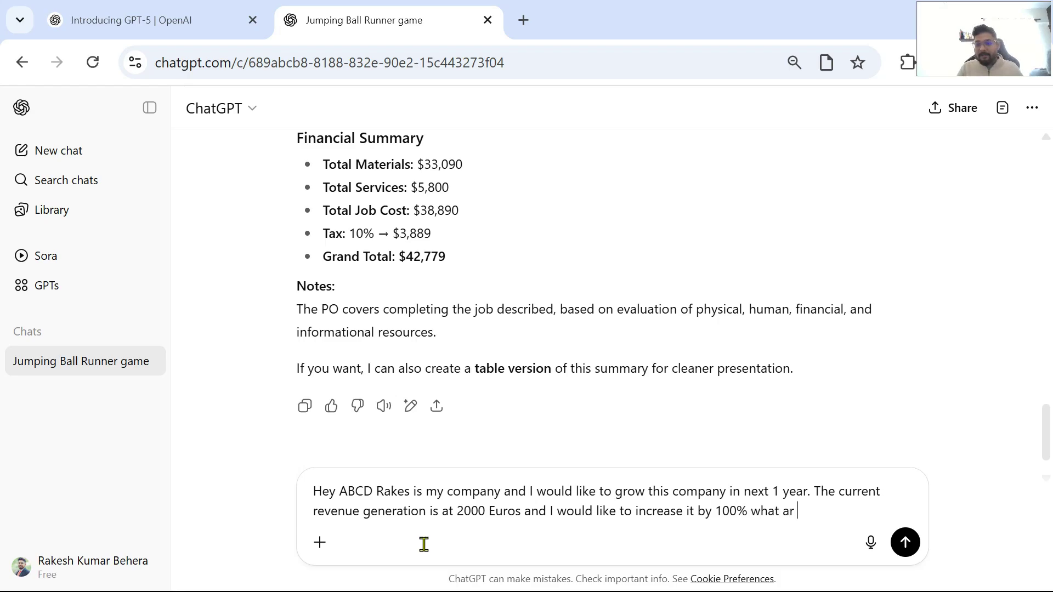
{"action": "type", "text": "t are the strategies "}
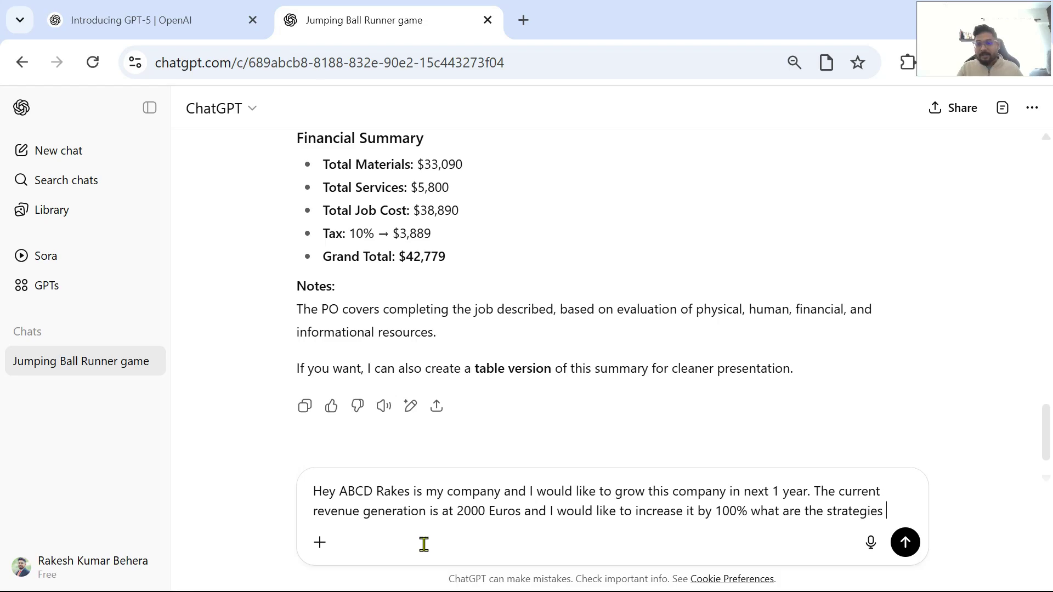
{"action": "type", "text": "I should use"}
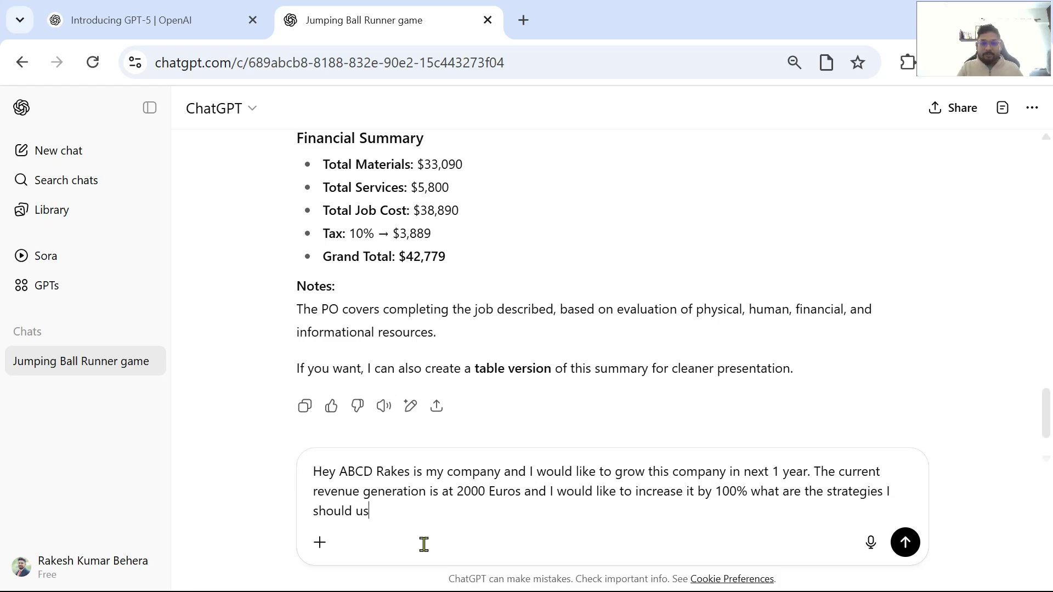
{"action": "key", "text": "Return"}
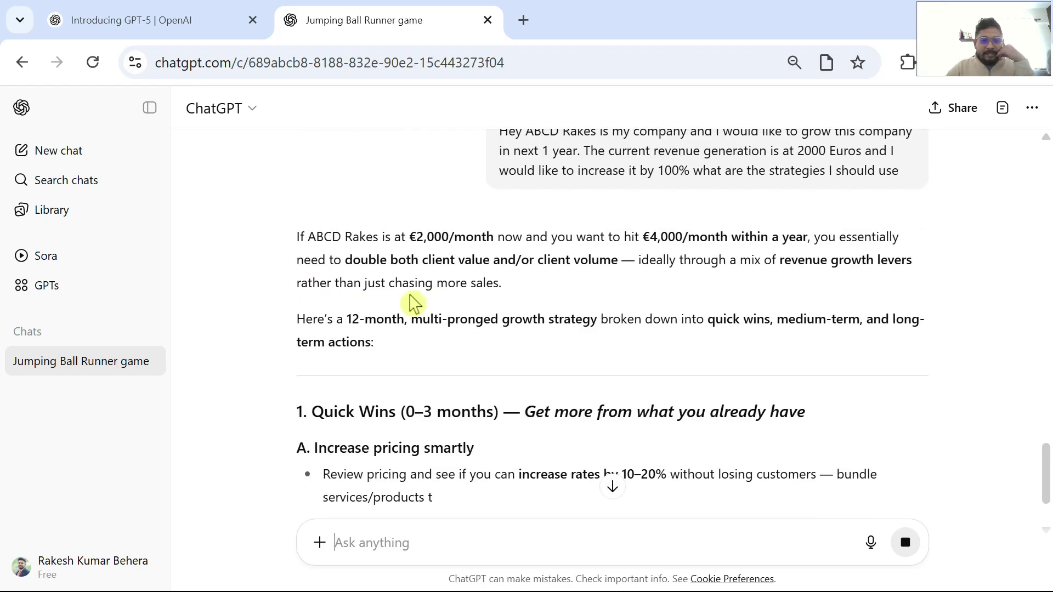
Examine the growth strategy answer, from the opening revenue target paragraph through the long-term, medium-term and quick-win actions
{"action": "left_click_drag", "start_coordinate": [424, 225], "coordinate": [941, 242]}
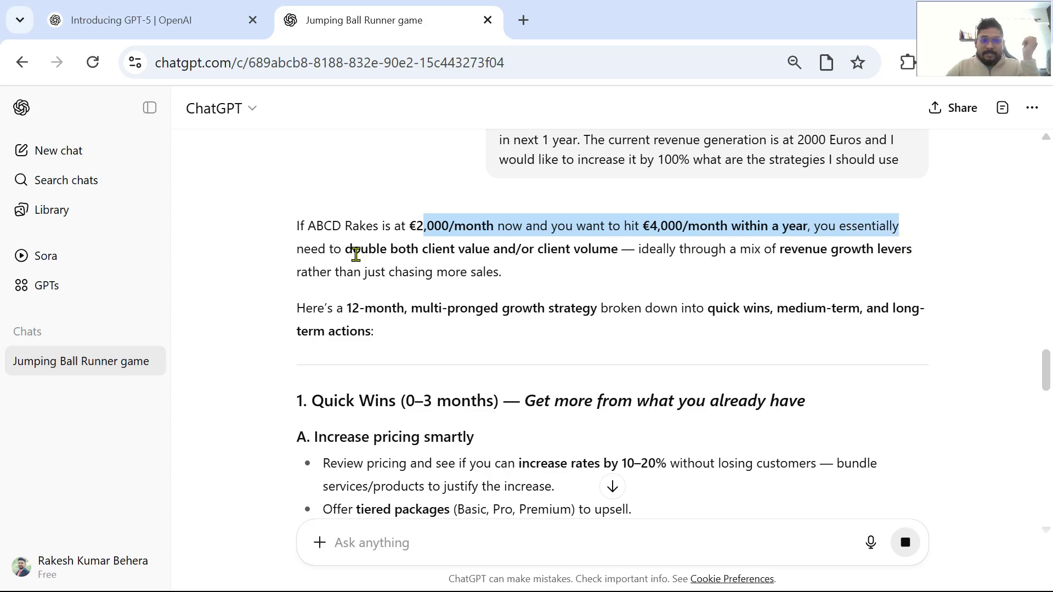
{"action": "left_click_drag", "start_coordinate": [361, 249], "coordinate": [647, 258]}
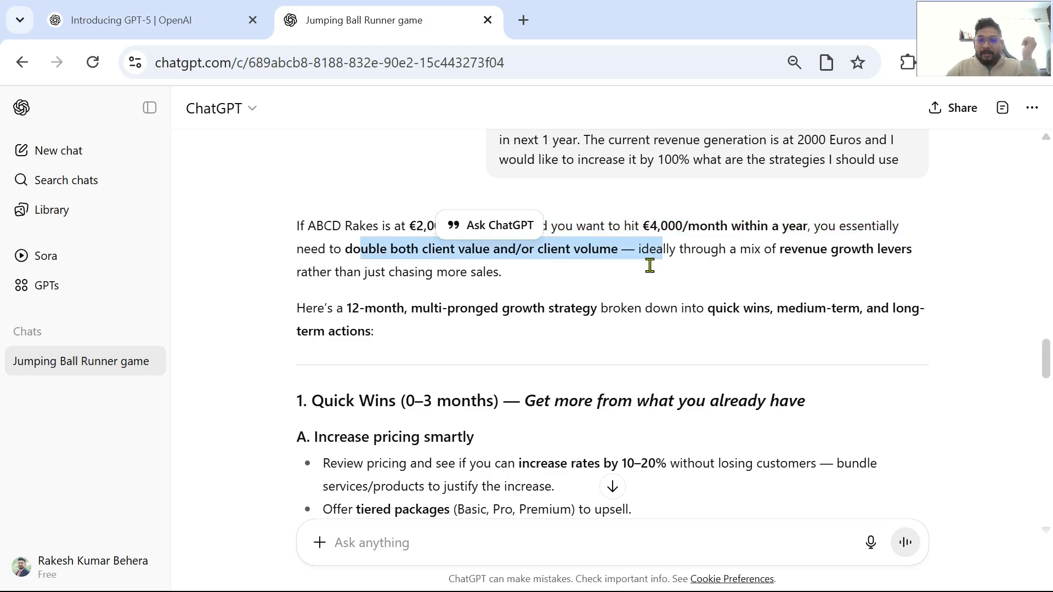
{"action": "scroll", "coordinate": [594, 336], "scroll_direction": "down", "scroll_amount": 8}
{"action": "scroll", "coordinate": [594, 337], "scroll_direction": "down", "scroll_amount": 7}
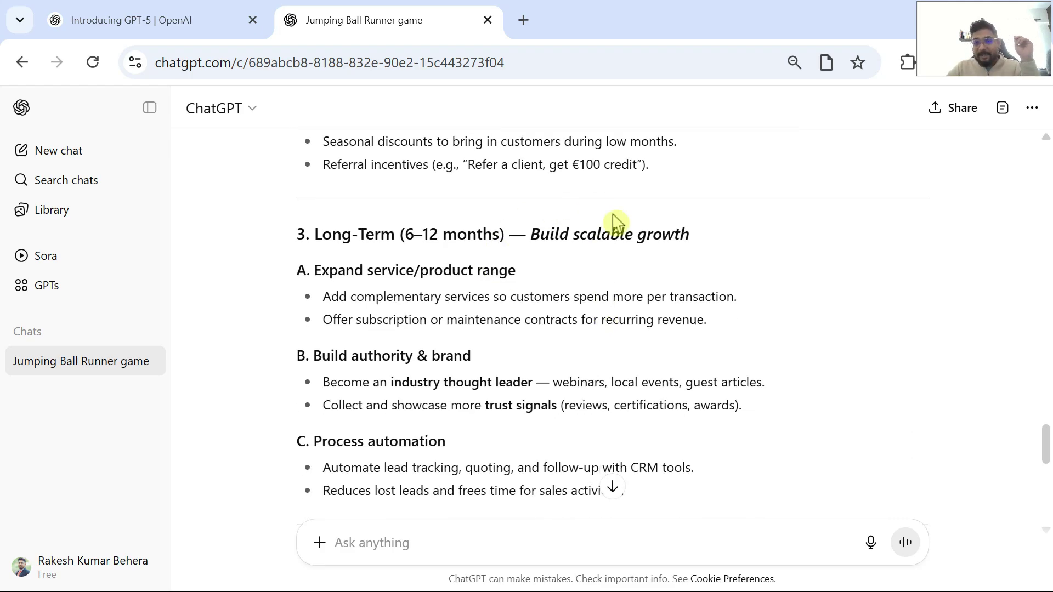
{"action": "scroll", "coordinate": [631, 236], "scroll_direction": "up", "scroll_amount": 3}
{"action": "scroll", "coordinate": [643, 245], "scroll_direction": "up", "scroll_amount": 3}
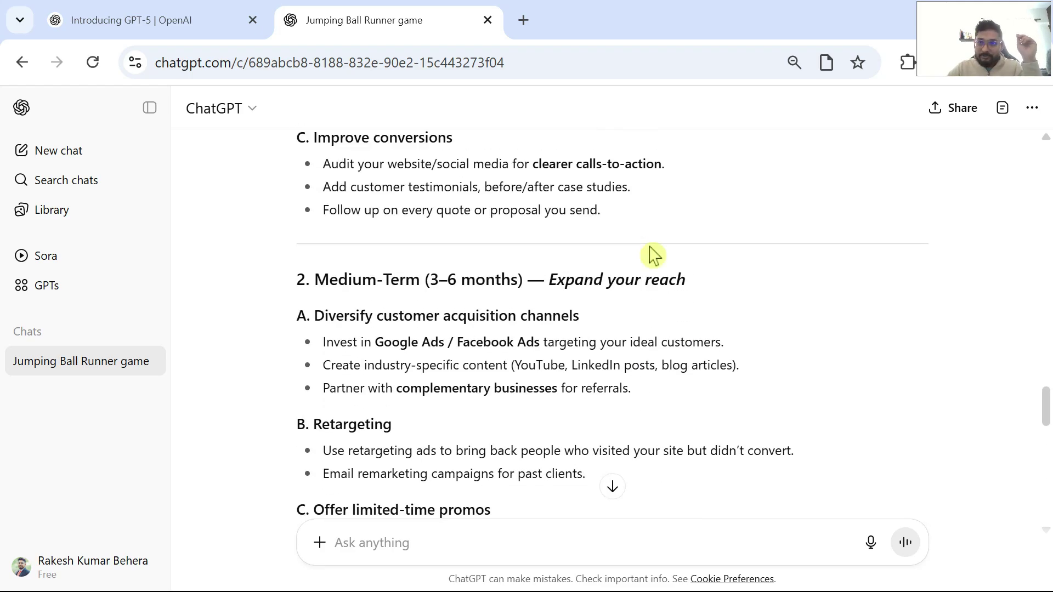
{"action": "scroll", "coordinate": [653, 254], "scroll_direction": "up", "scroll_amount": 5}
{"action": "scroll", "coordinate": [652, 256], "scroll_direction": "down", "scroll_amount": 3}
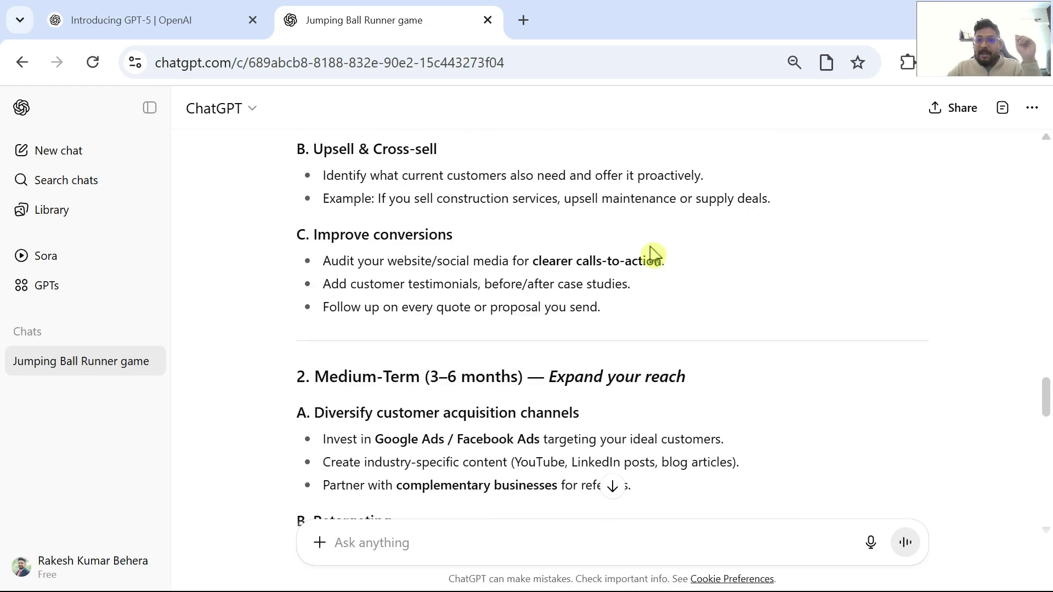
{"action": "scroll", "coordinate": [653, 254], "scroll_direction": "up", "scroll_amount": 5}
{"action": "scroll", "coordinate": [667, 258], "scroll_direction": "down", "scroll_amount": 2}
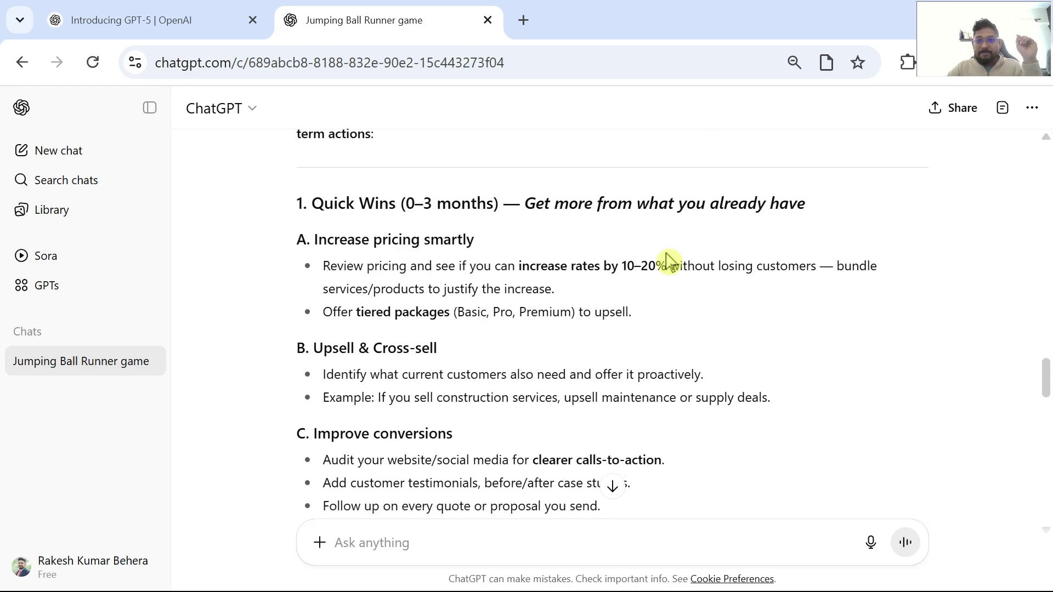